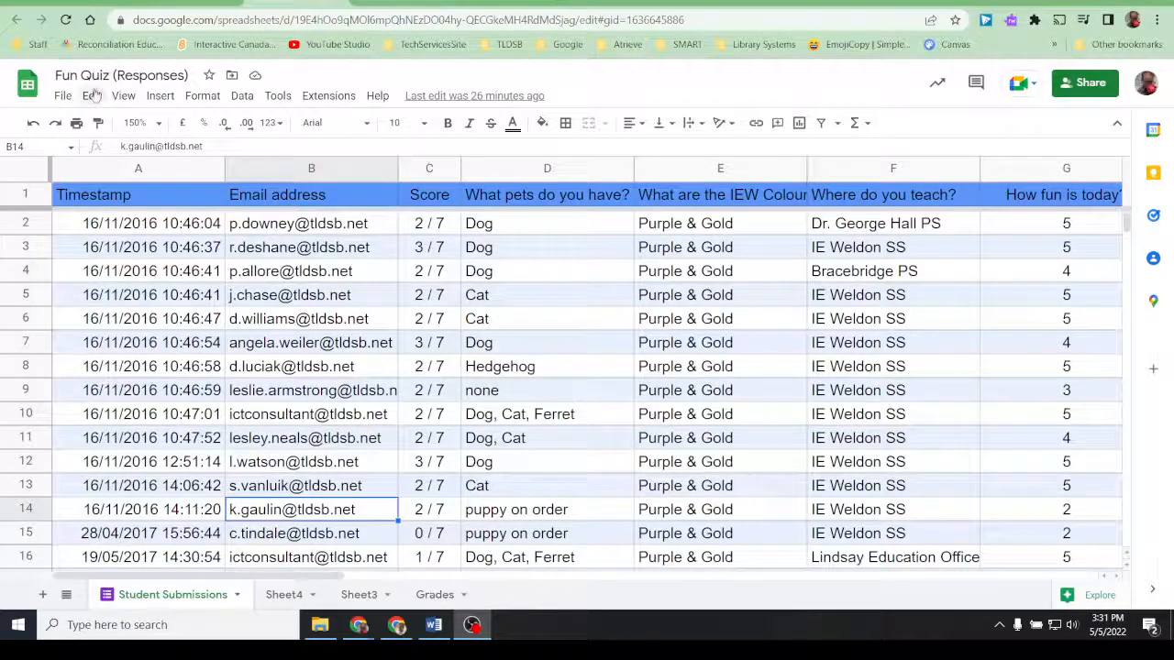
click(61, 96)
mouse_move(220, 284)
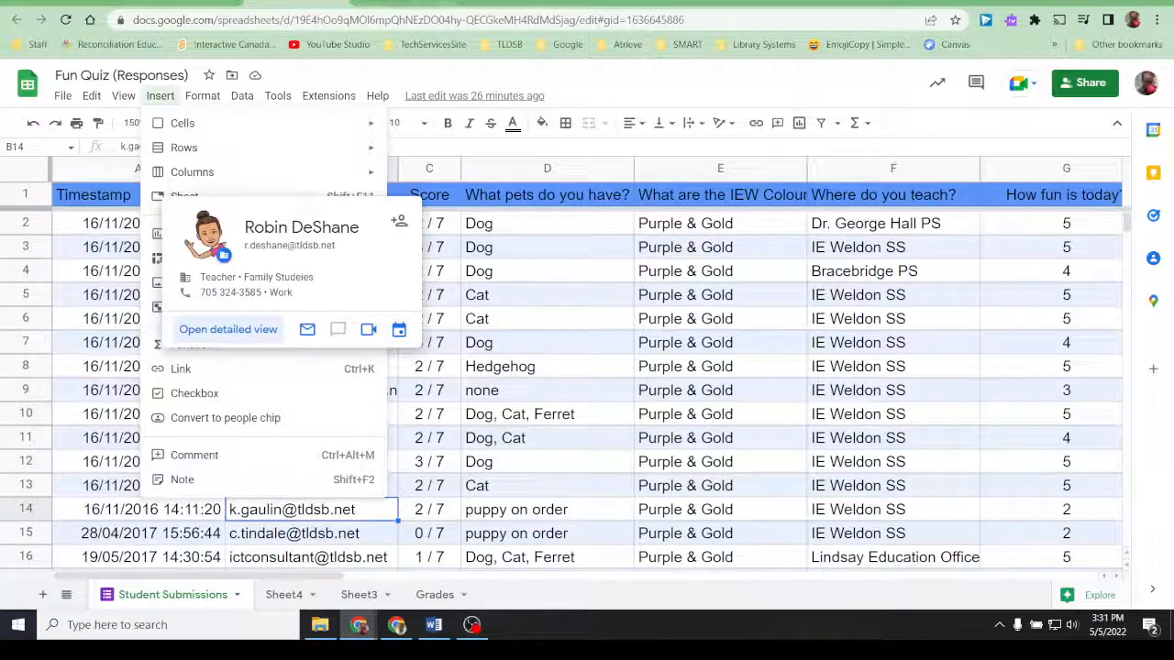
click(726, 86)
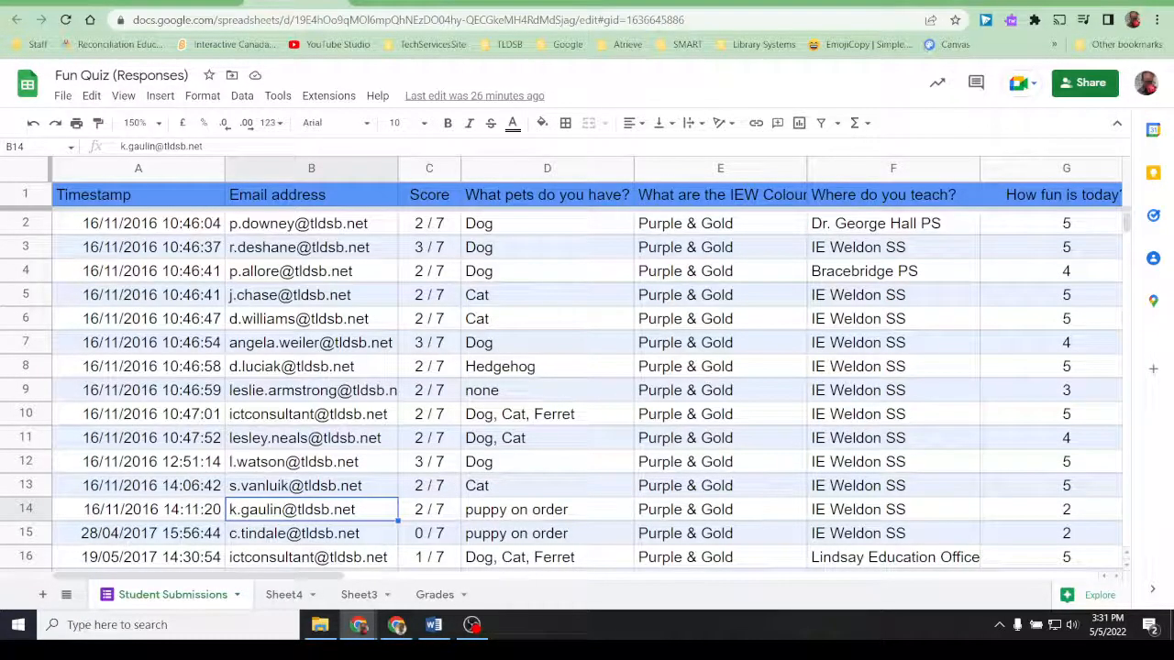
- Switch to the mail merge document in Word, maximize it, and review its recipient list in a widened dialog
click(440, 631)
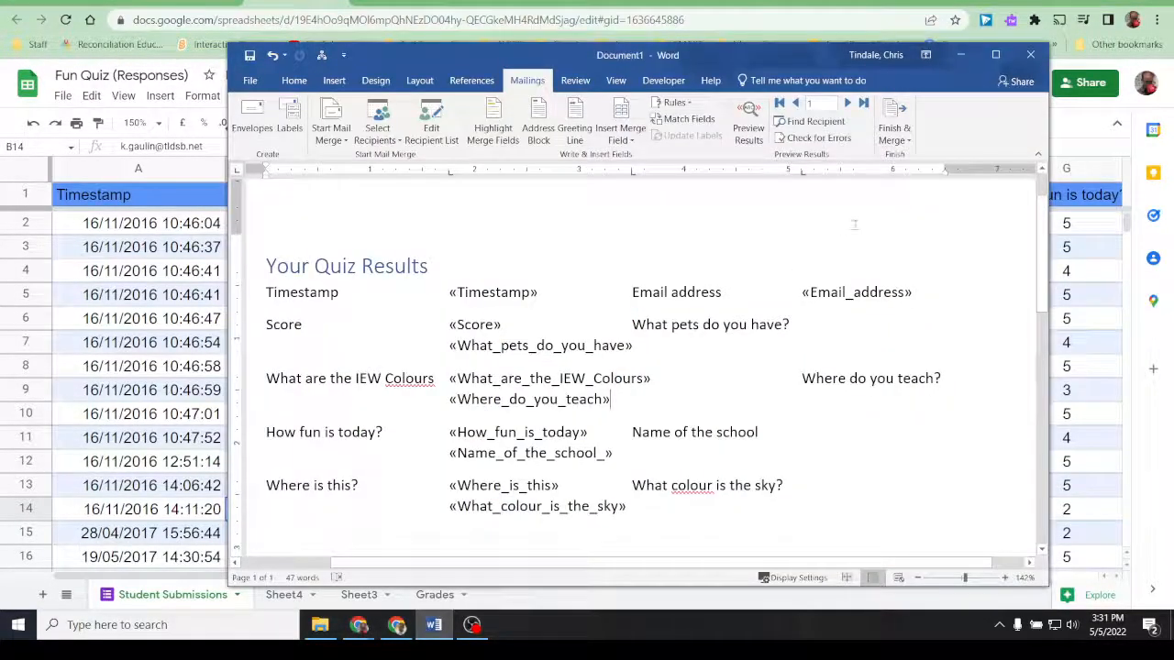
click(995, 57)
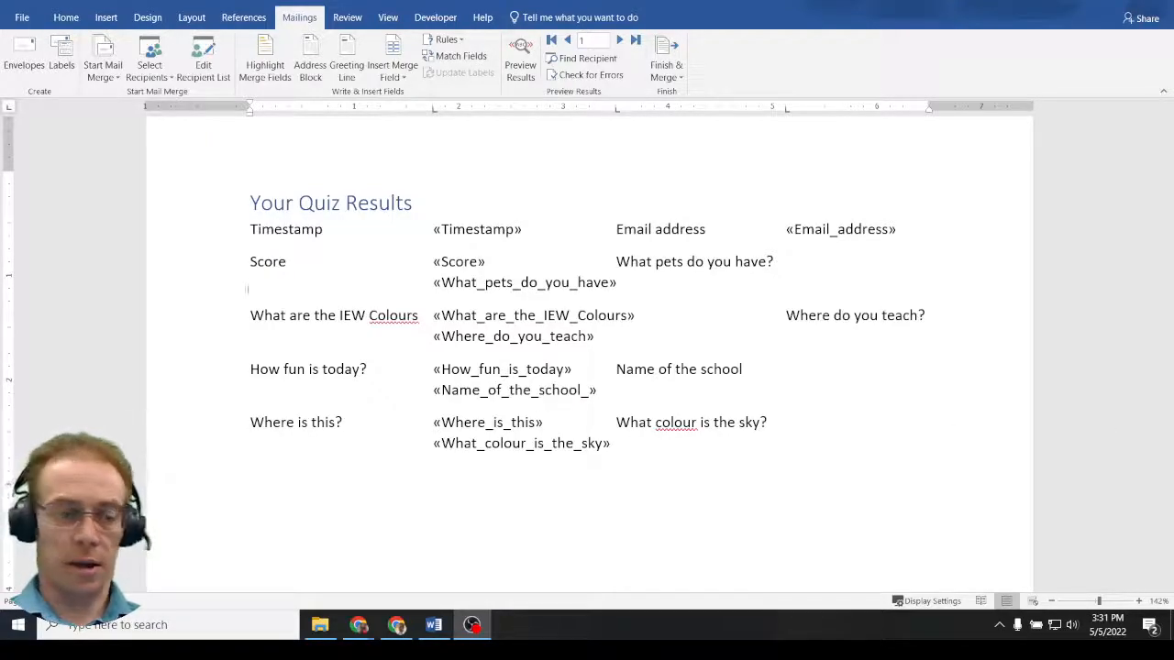
click(149, 75)
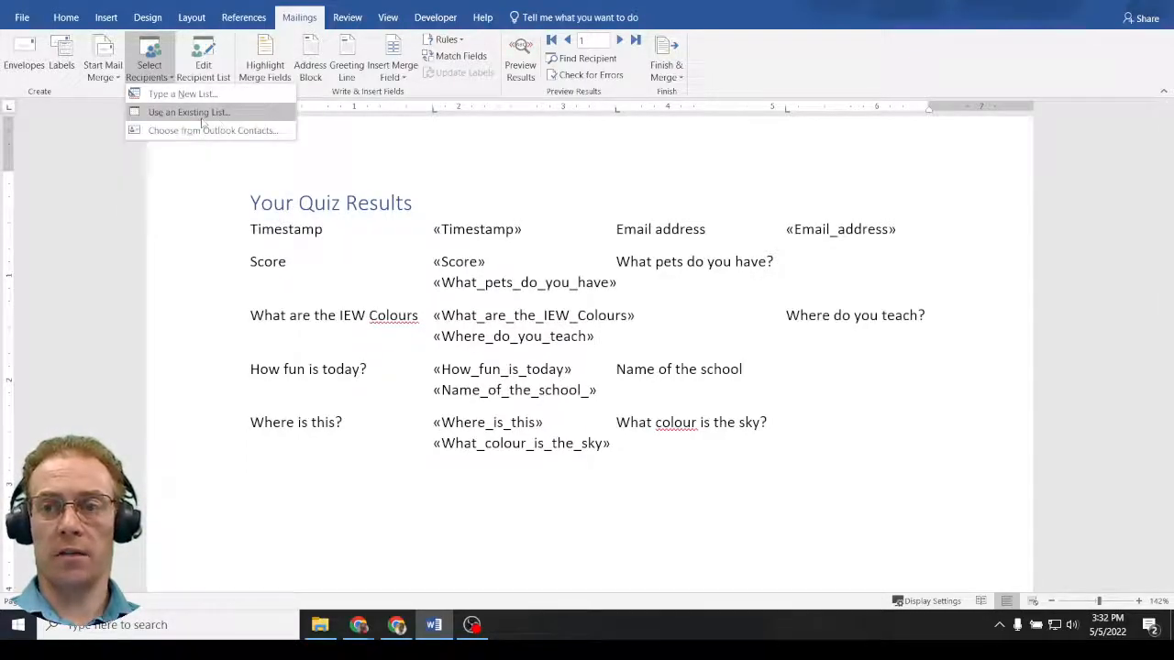
click(201, 73)
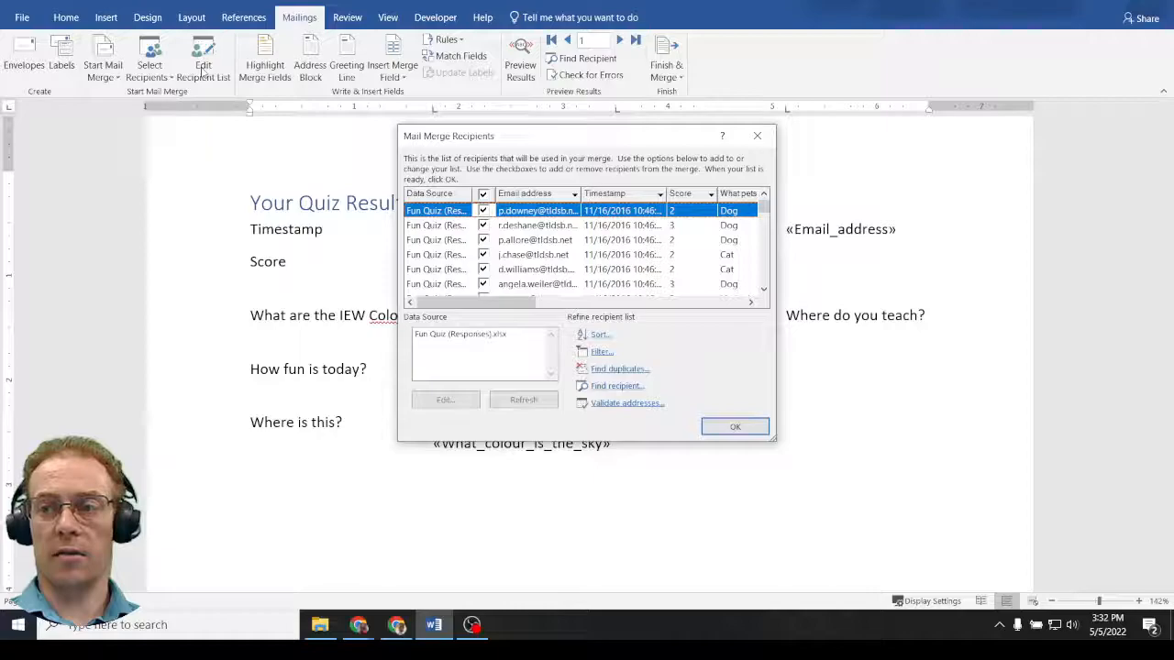
drag(774, 254, 1071, 261)
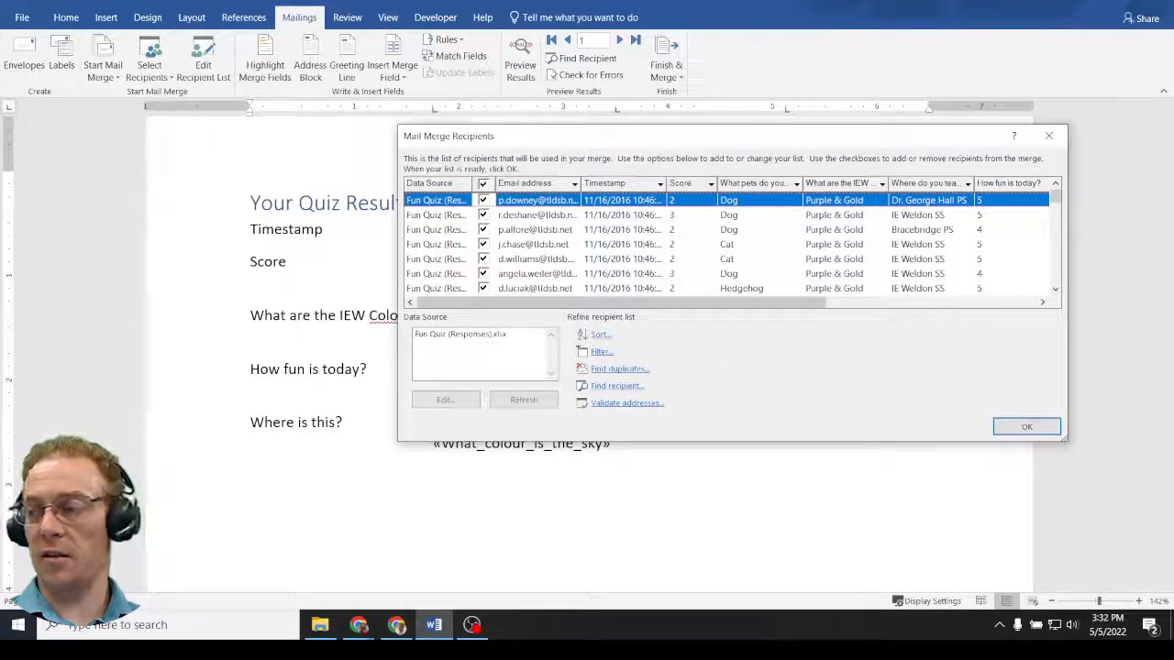
click(1024, 427)
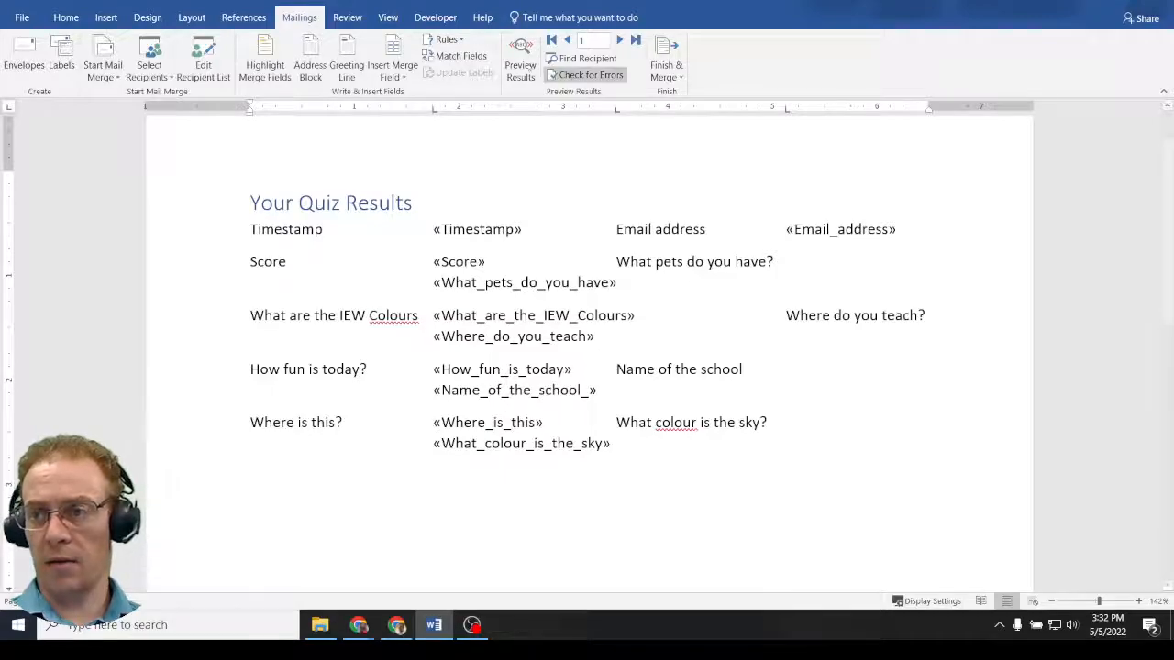
- Preview the merge results for the first record, check the Timestamp value's format, and return to showing the merge fields
click(519, 64)
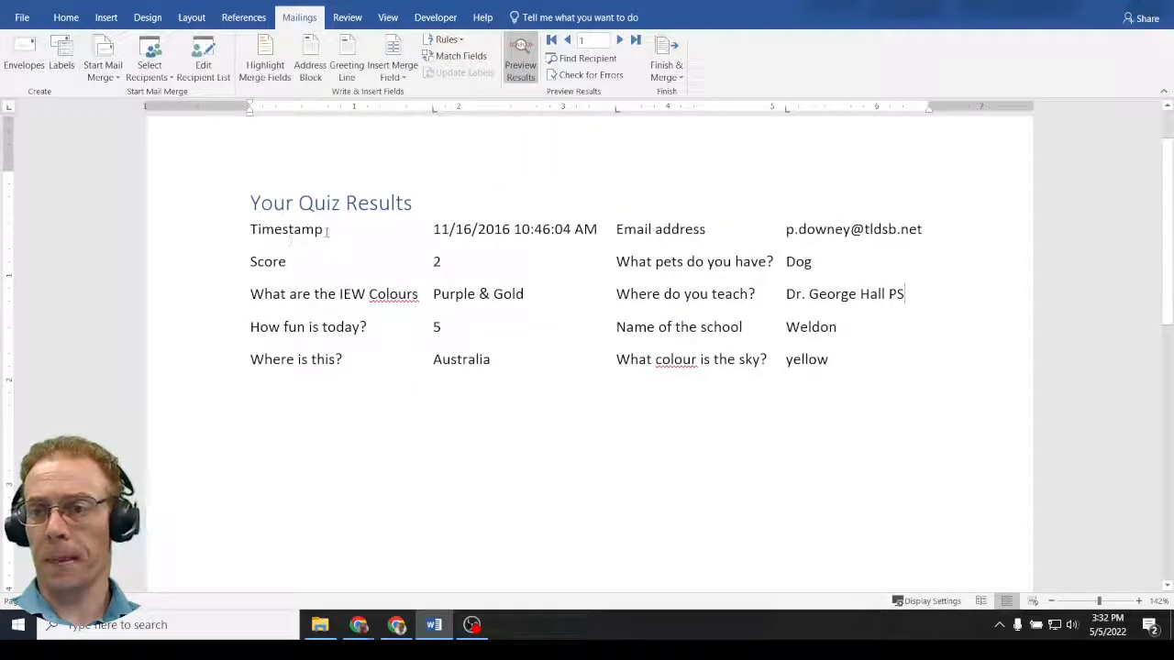
drag(440, 229, 596, 231)
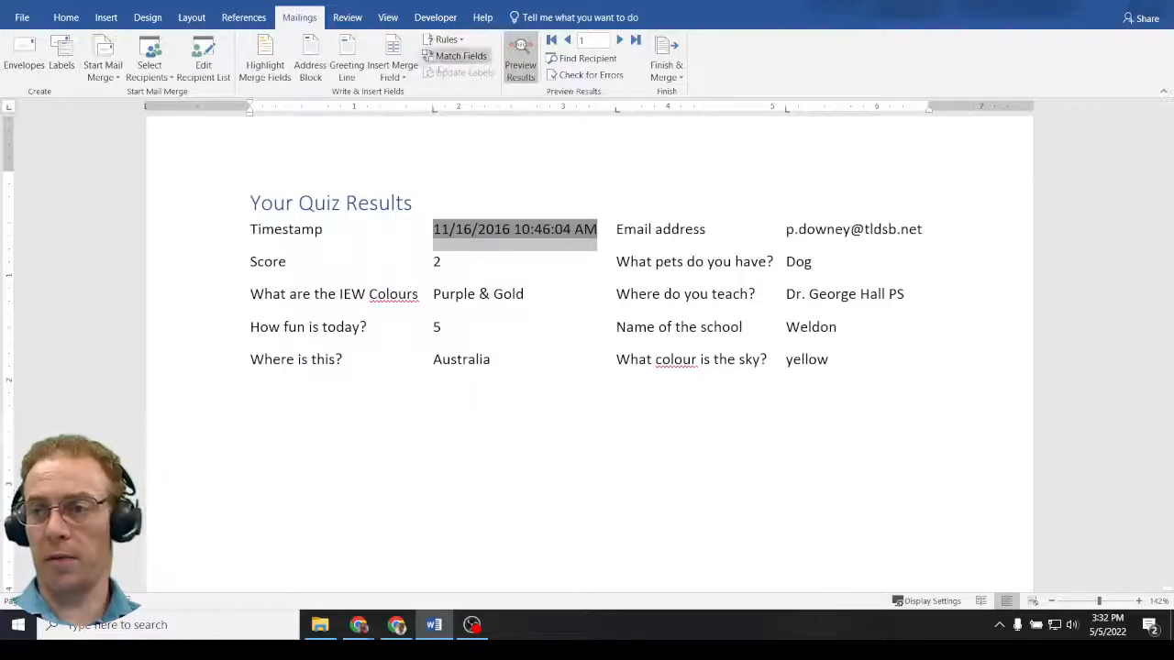
click(525, 62)
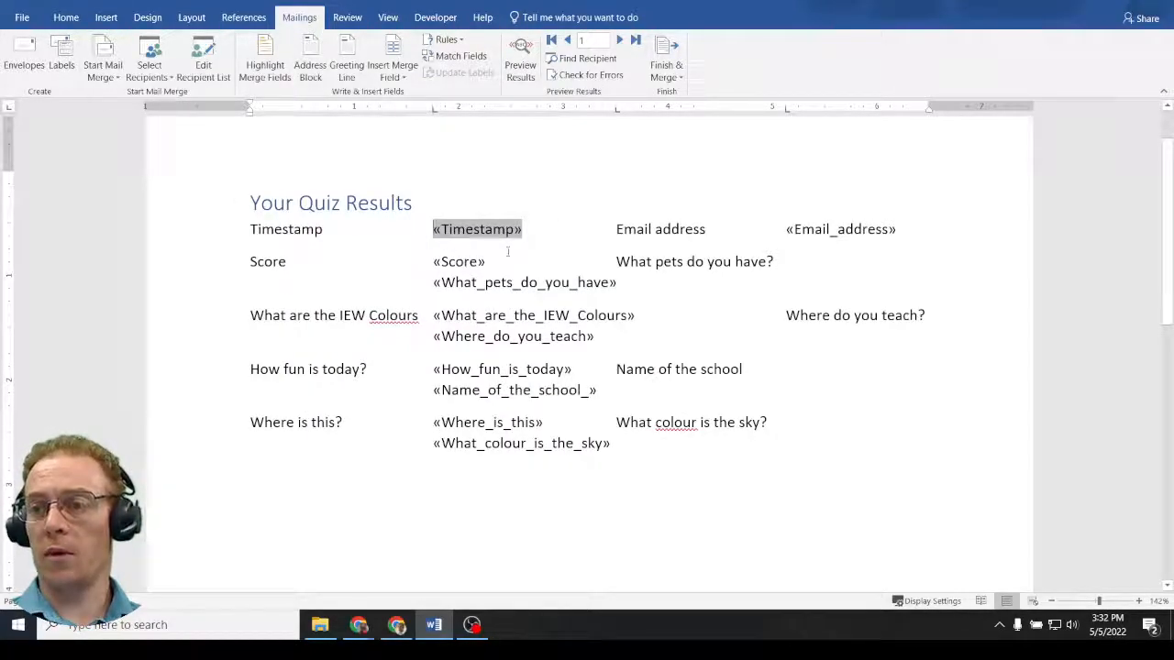
click(520, 64)
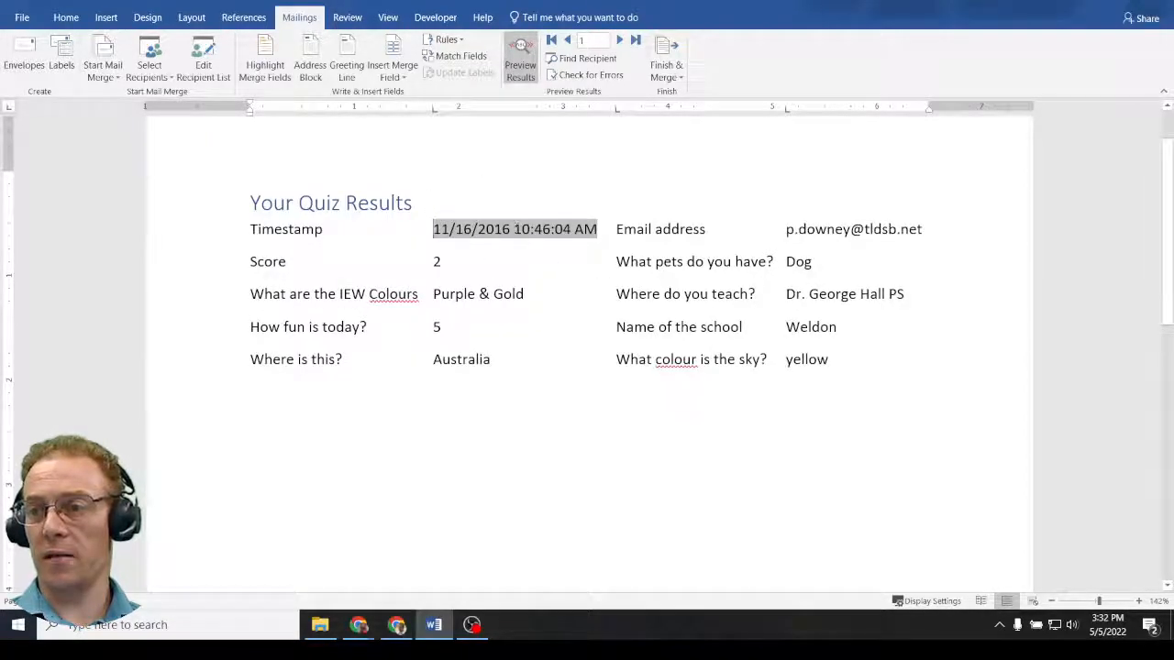
click(520, 71)
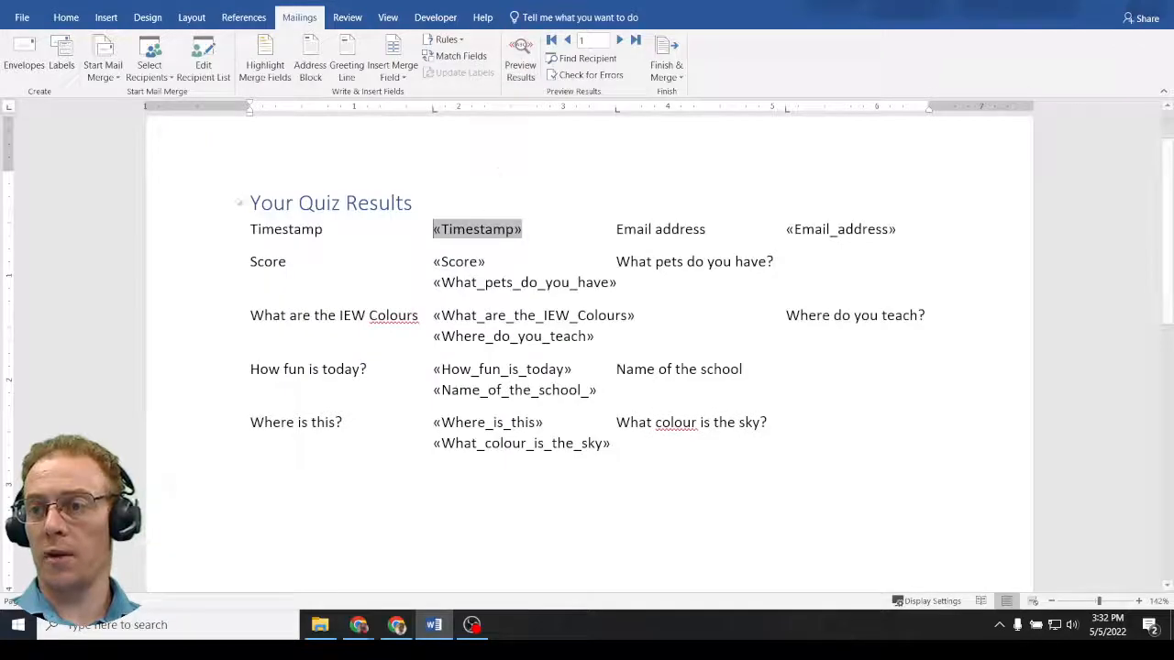
- Open the Timestamp merge field for editing and show its field codes
right_click(463, 226)
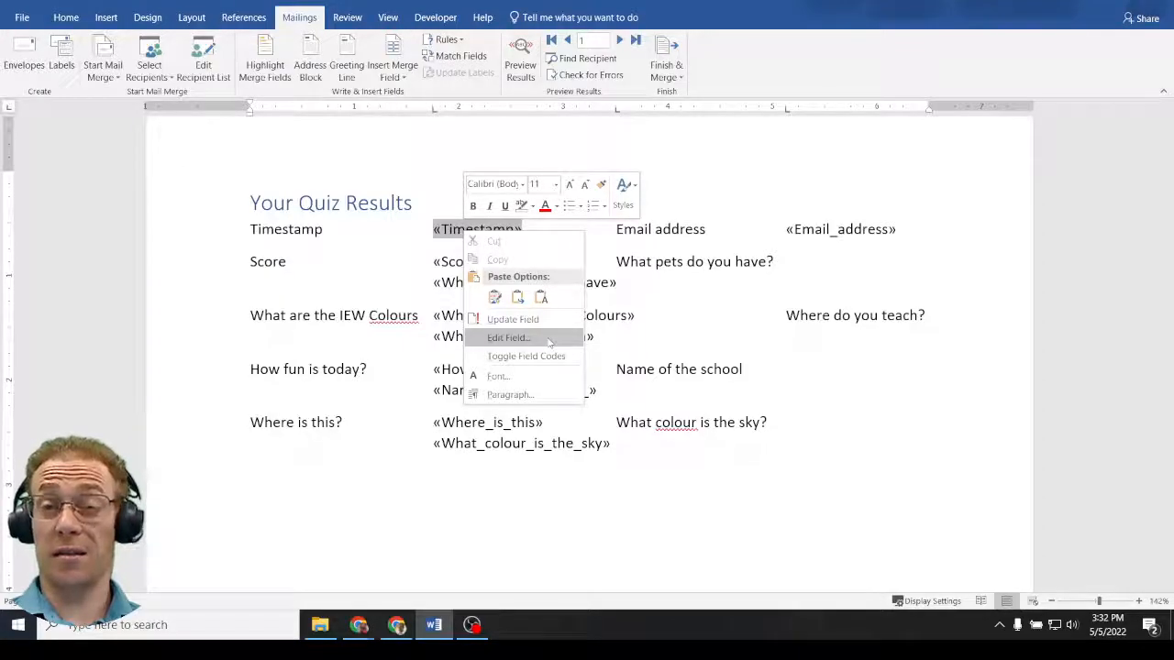
click(509, 338)
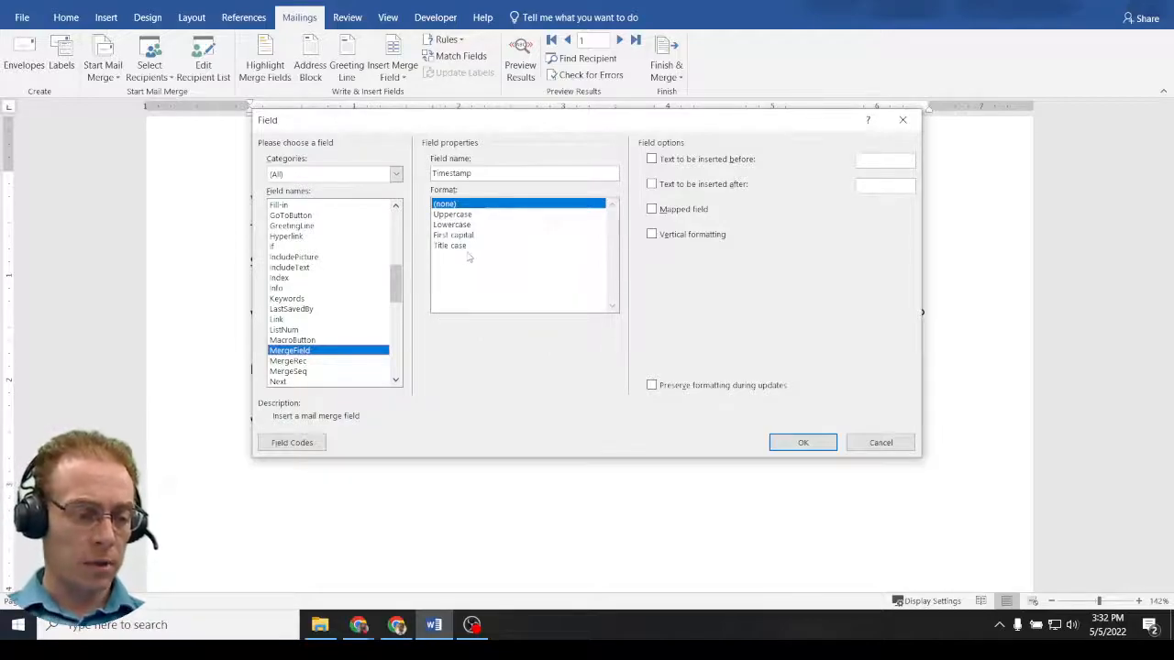
click(290, 442)
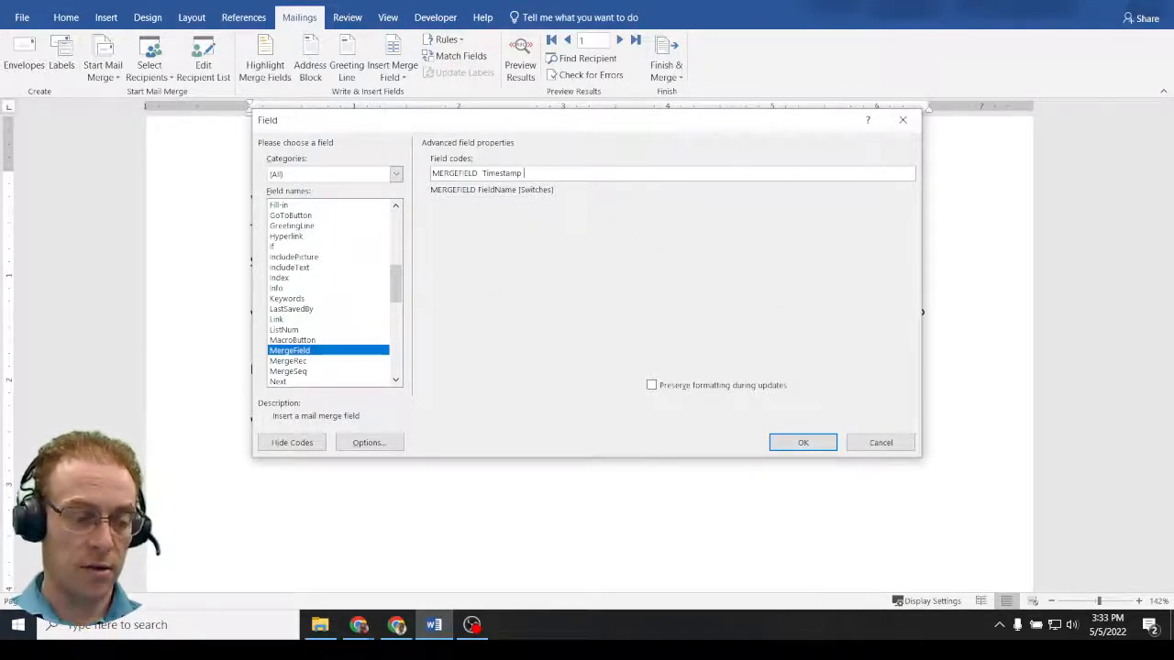
- Switch to the "Word Date & Number Field Codes" document in Chrome and go to its format switch sections
key(alt+Tab)
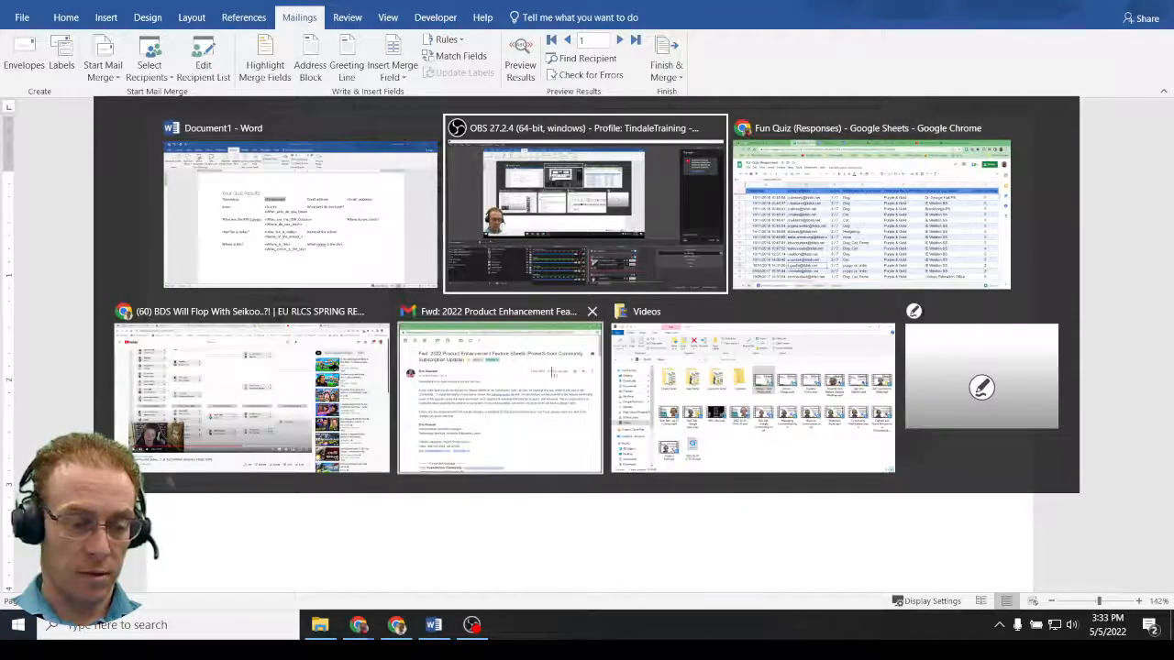
click(819, 158)
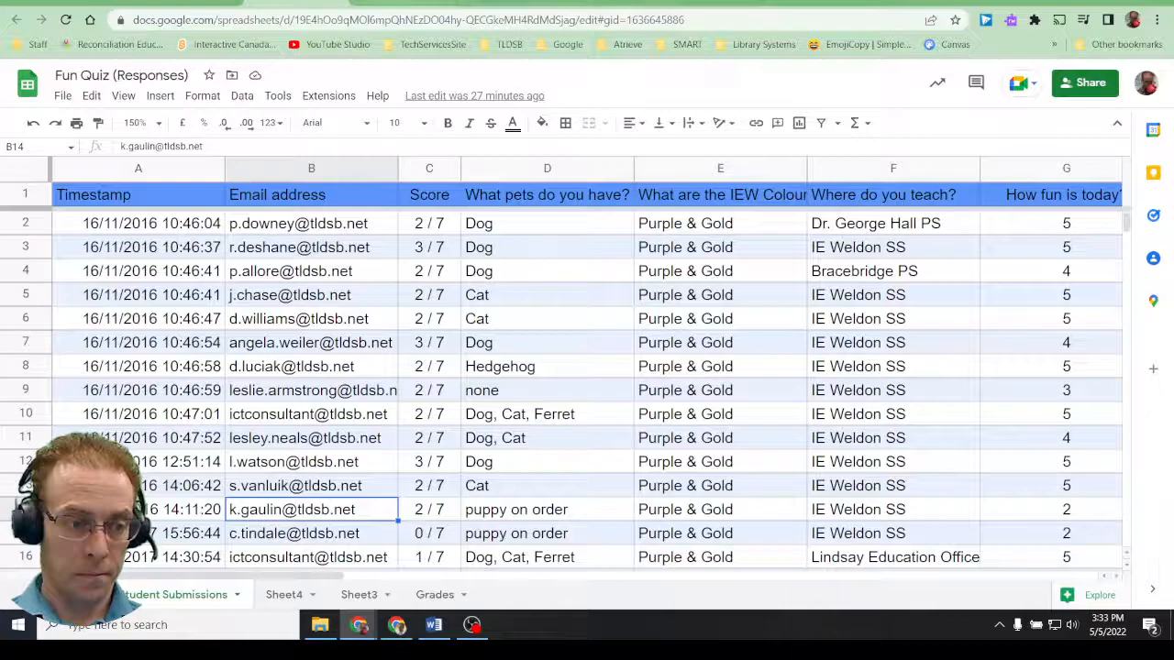
click(405, 3)
drag(1127, 398, 1132, 190)
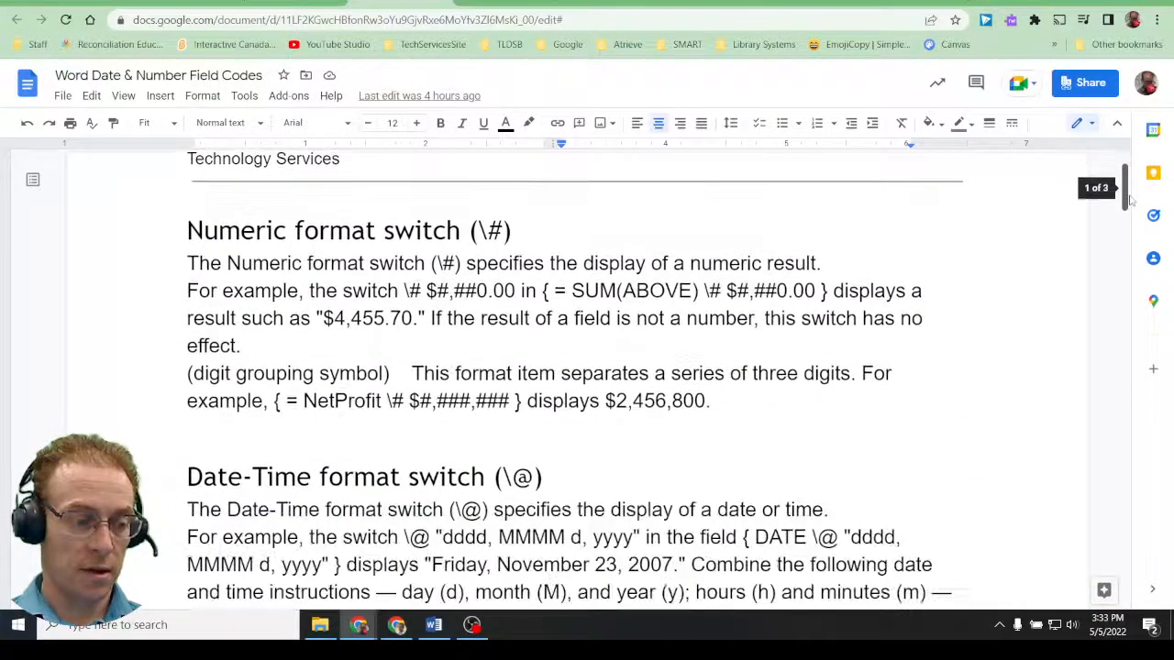
- Examine the numeric format switch (\#) and the date-time format switch (\@) in the section headings
drag(503, 231, 478, 231)
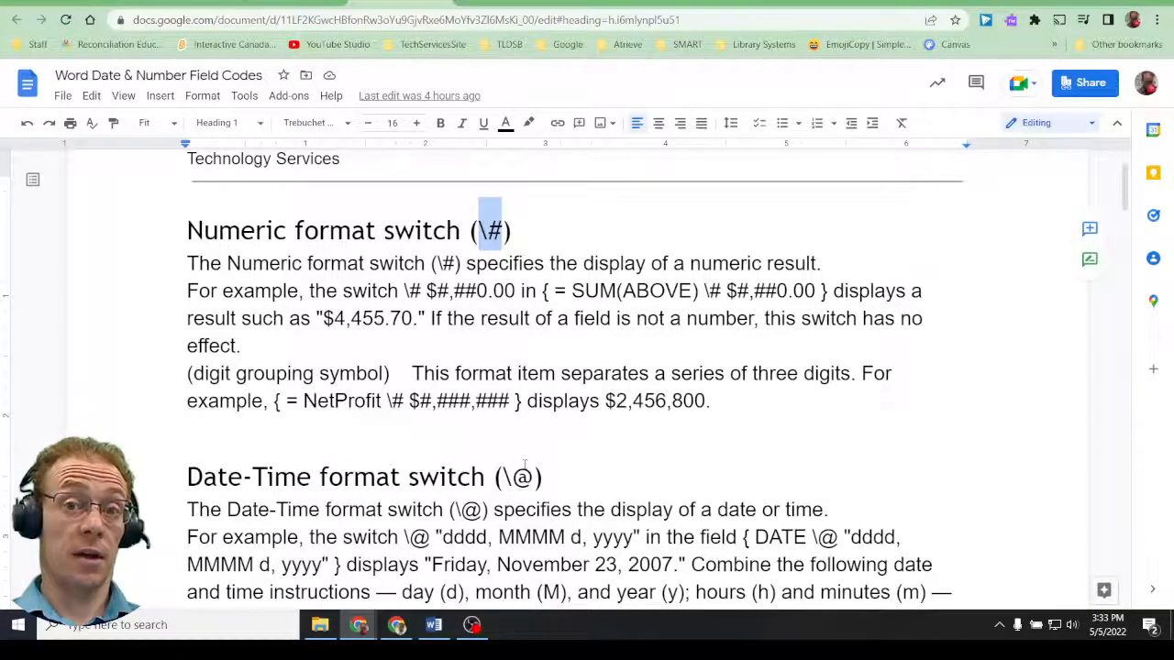
drag(532, 479, 486, 478)
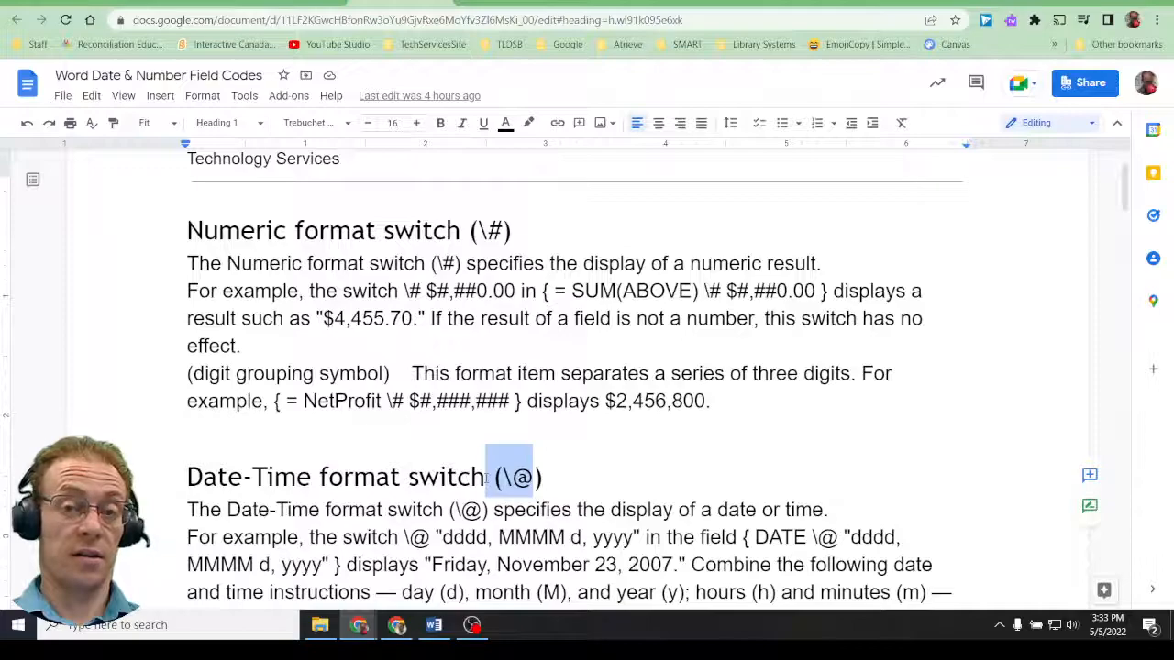
click(600, 471)
click(502, 229)
double_click(490, 230)
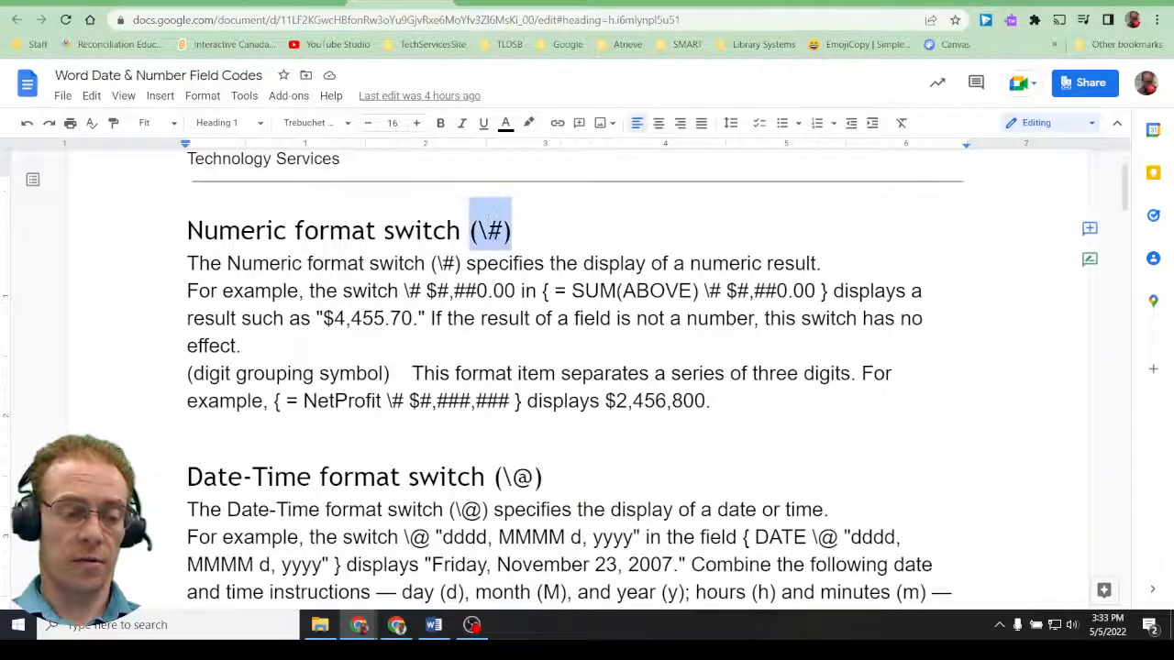
double_click(519, 475)
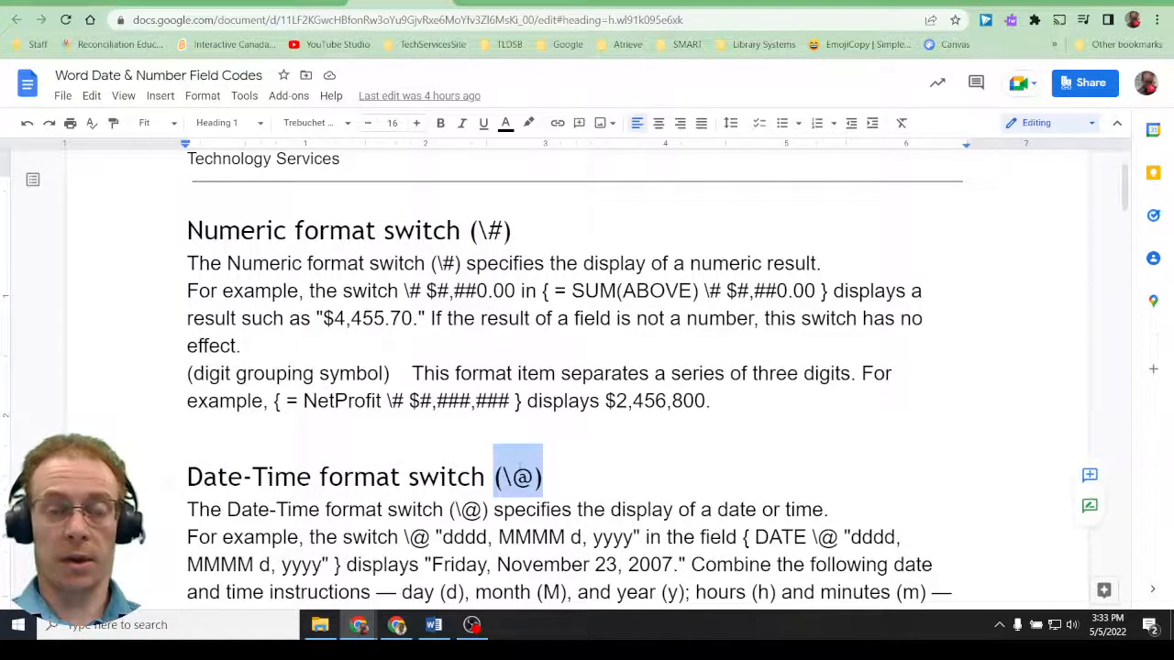
- Compare each part of the example switch \@ "dddd, MMMM d, yyyy" with the matching part of its sample date
scroll(420, 391, down, 5)
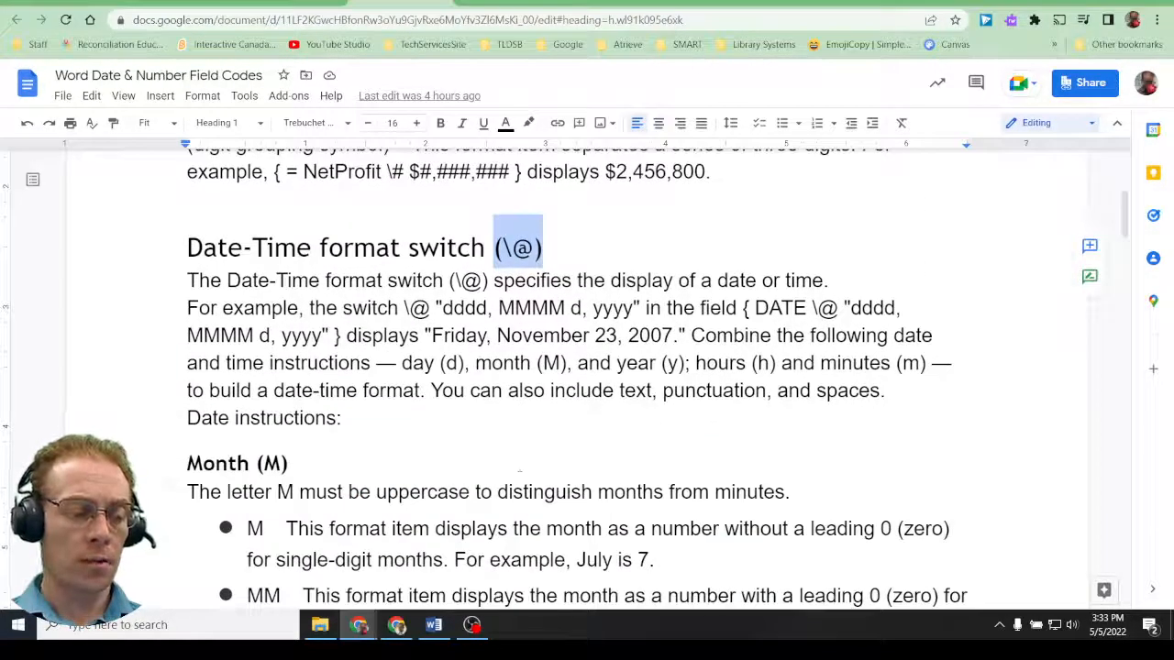
scroll(601, 270, down, 2)
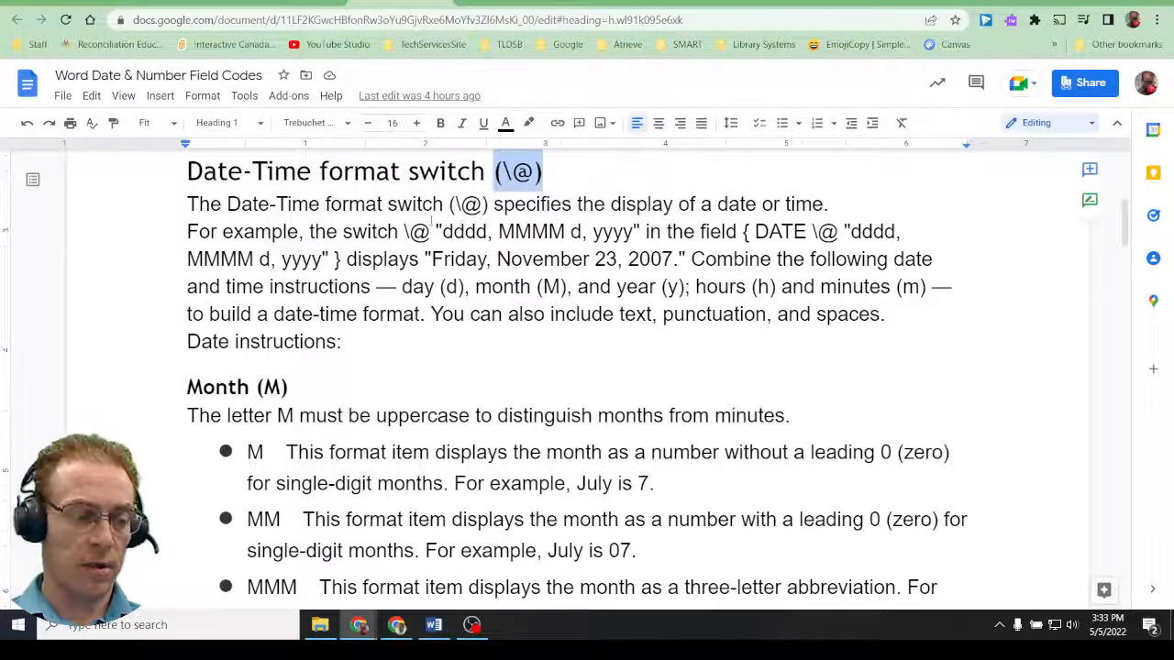
drag(401, 231, 647, 232)
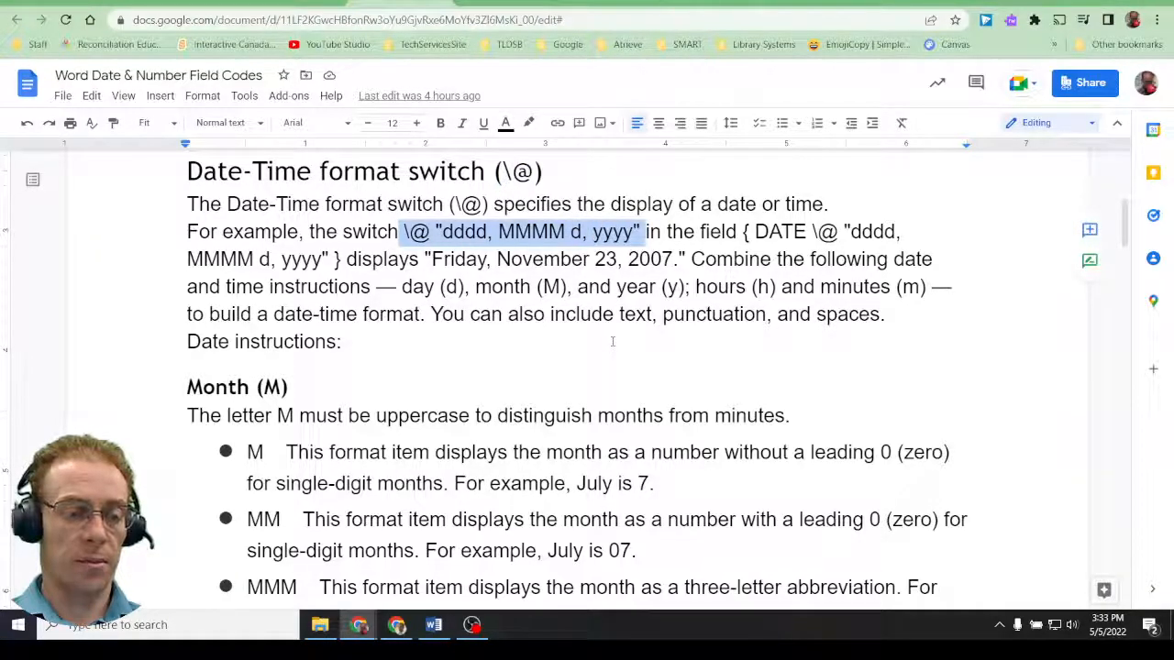
double_click(466, 233)
double_click(458, 260)
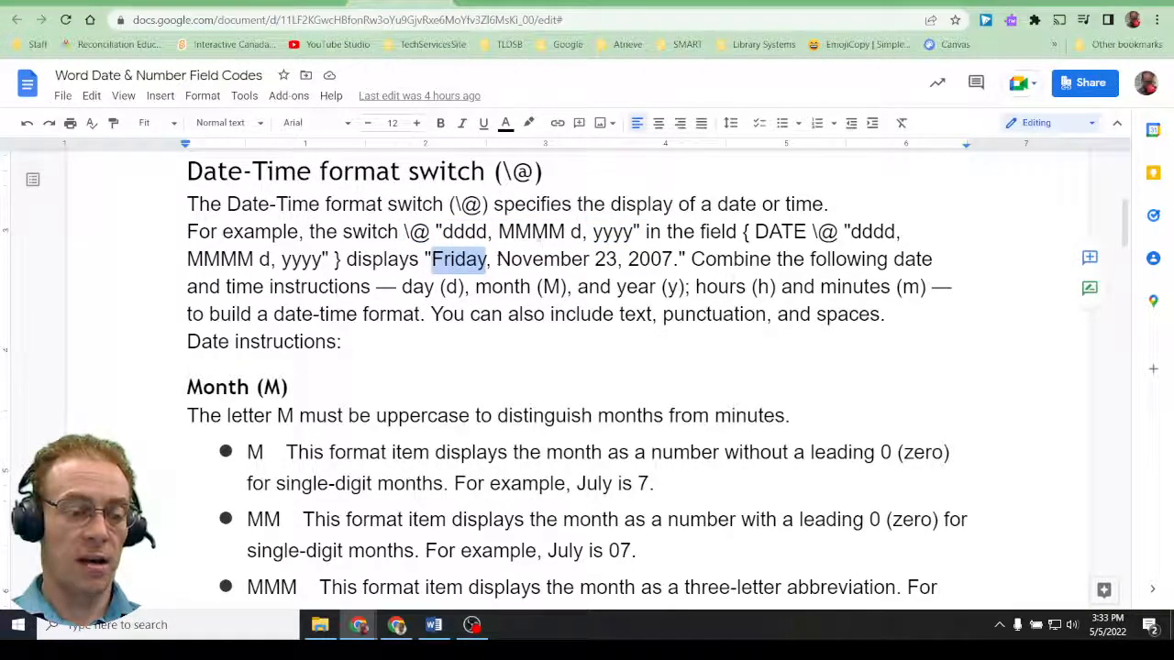
double_click(535, 236)
double_click(543, 264)
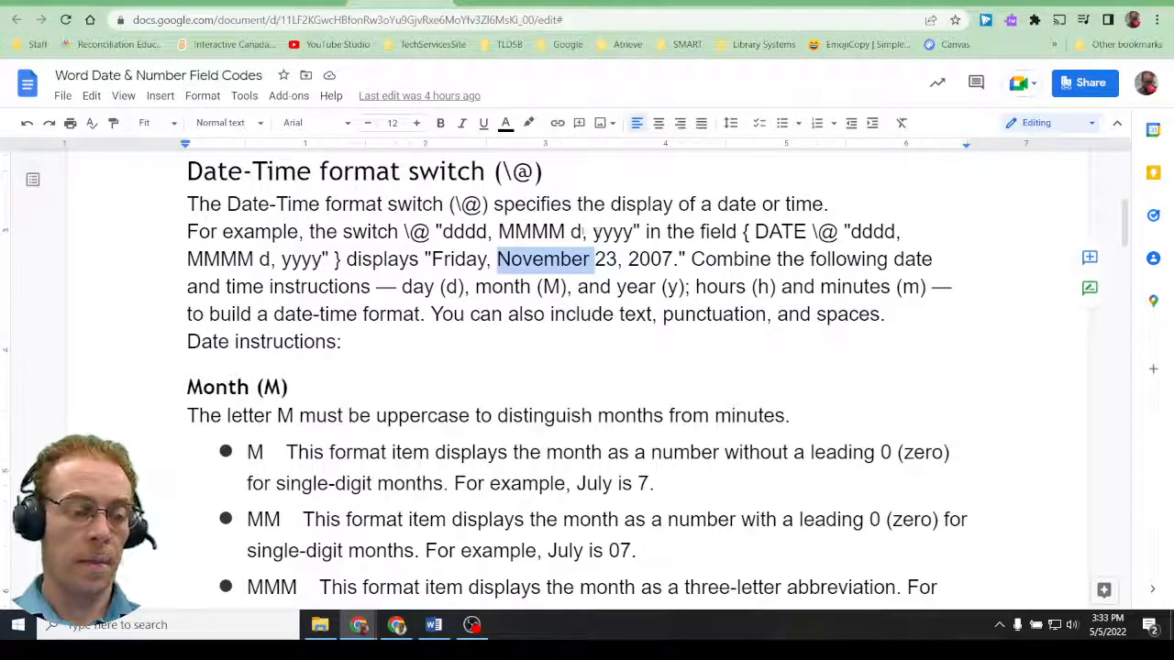
double_click(576, 232)
double_click(606, 260)
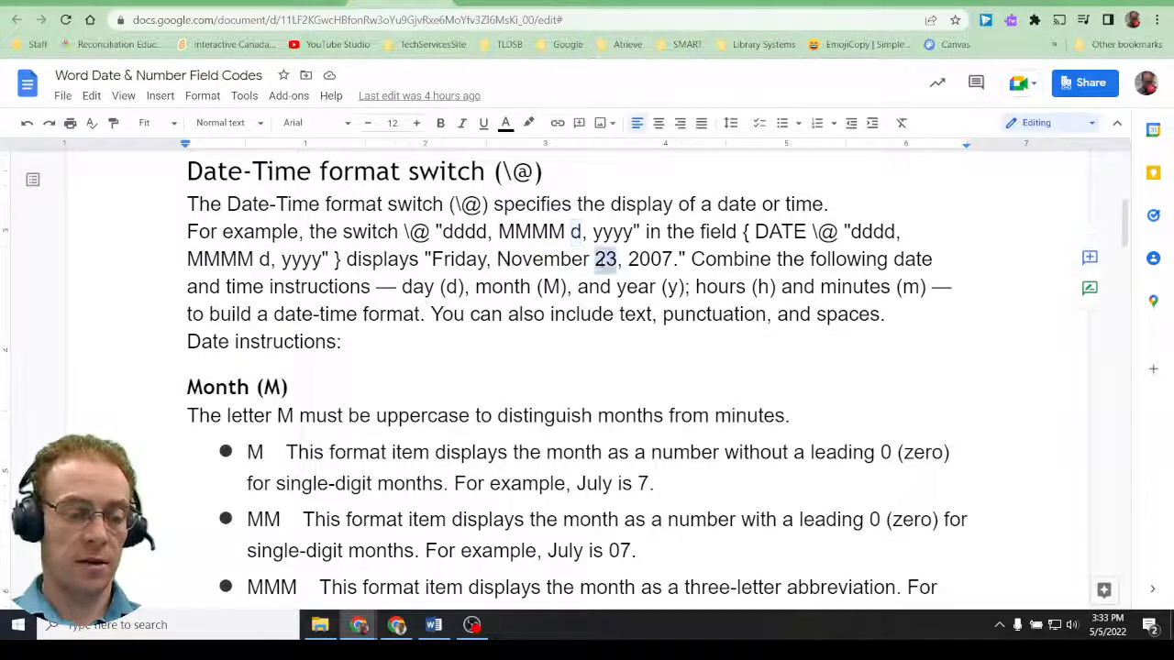
triple_click(624, 235)
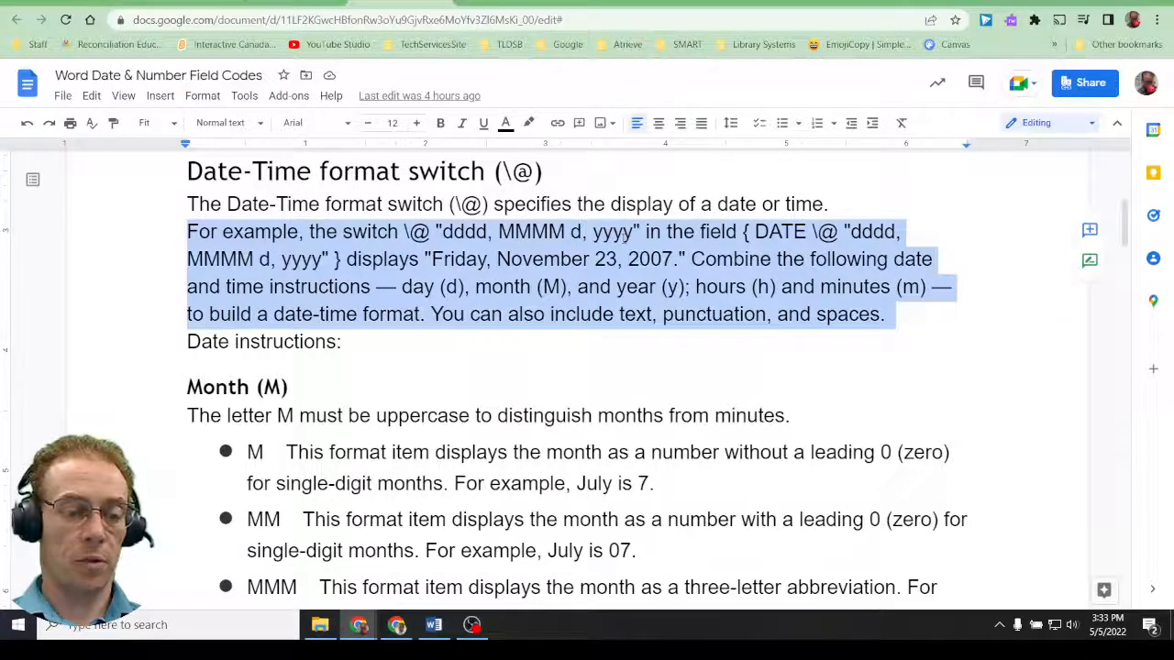
double_click(623, 235)
double_click(651, 259)
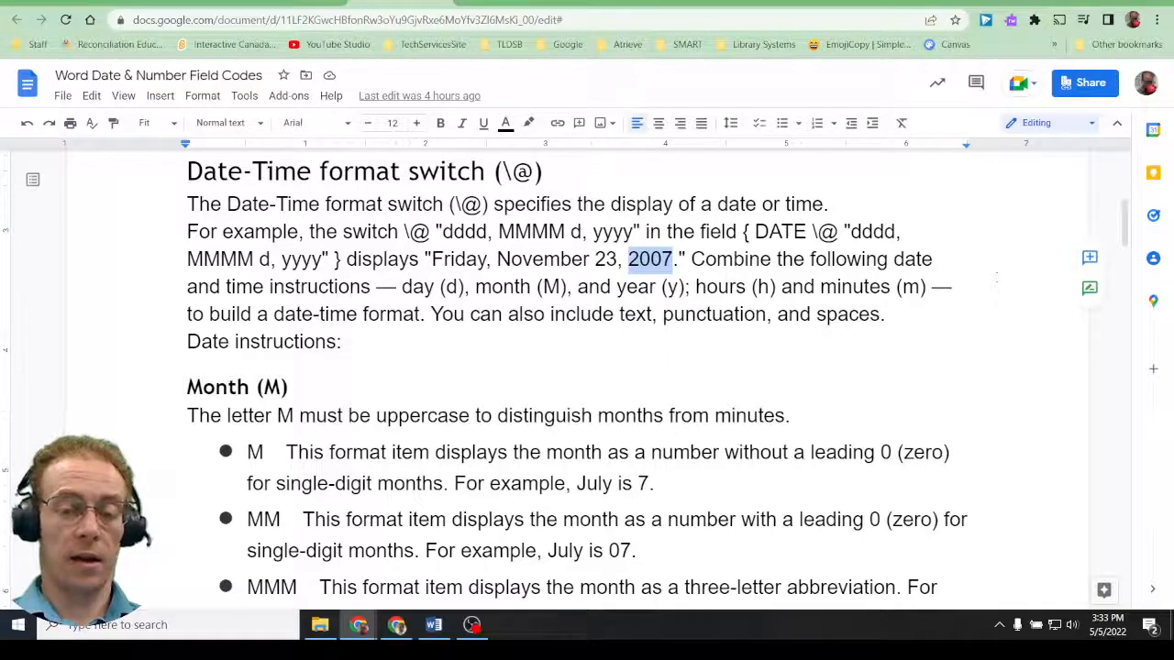
- Examine the table of date switch examples with the document's menus hidden, comparing the codes with their sample dates
drag(1127, 225, 1127, 398)
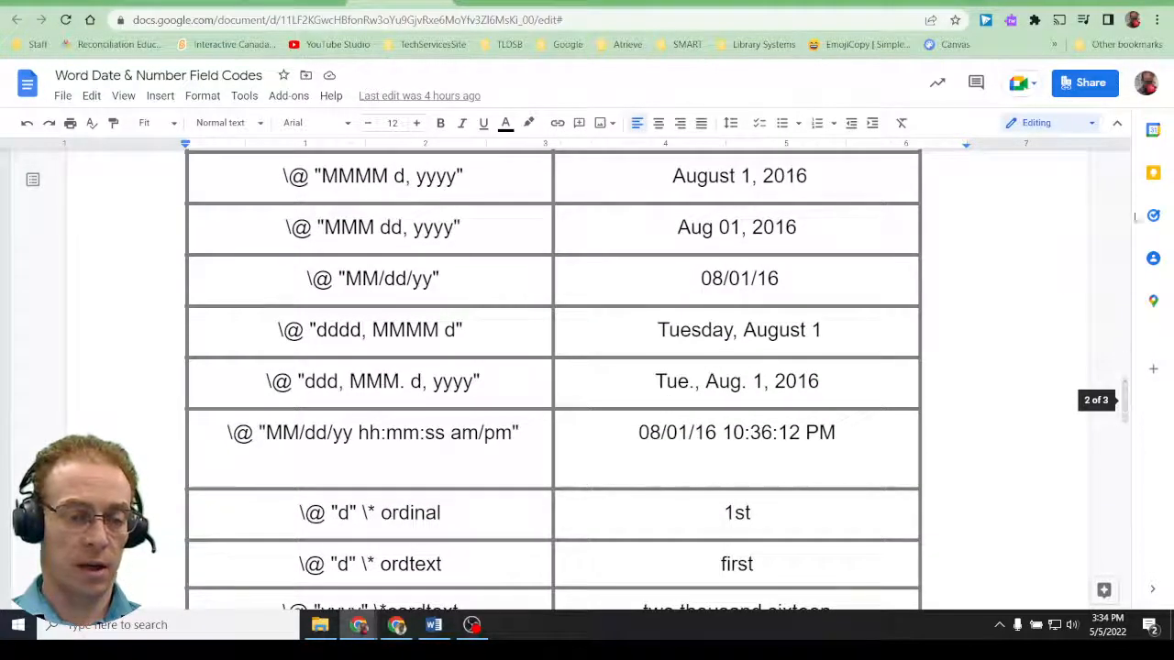
click(1117, 123)
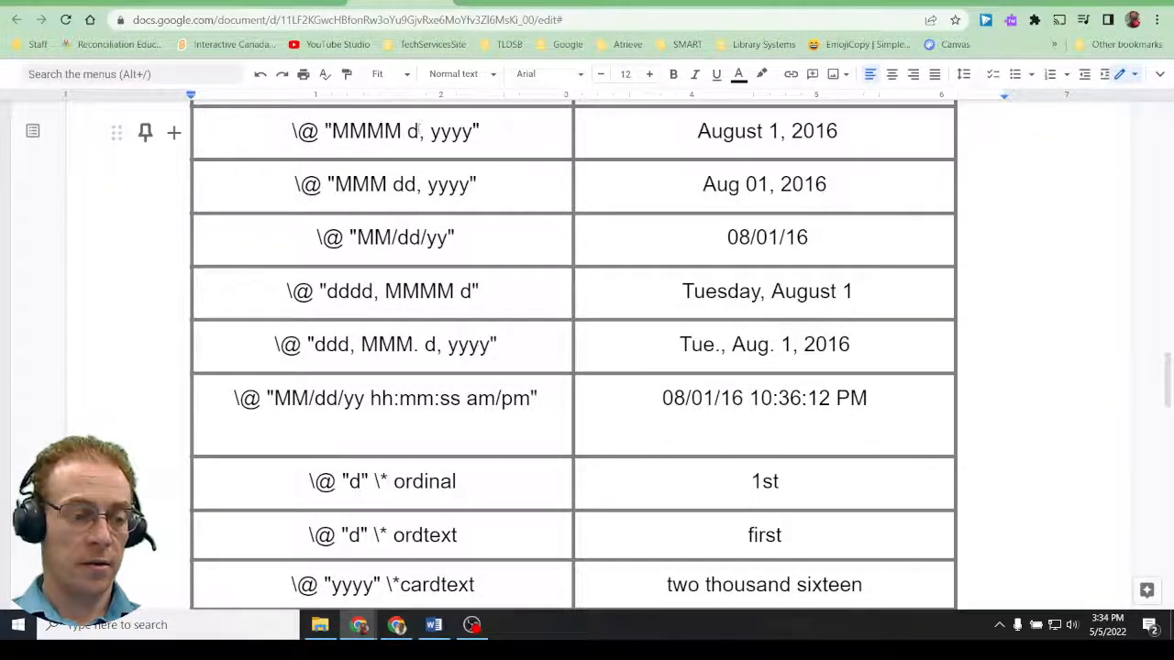
drag(695, 131, 838, 131)
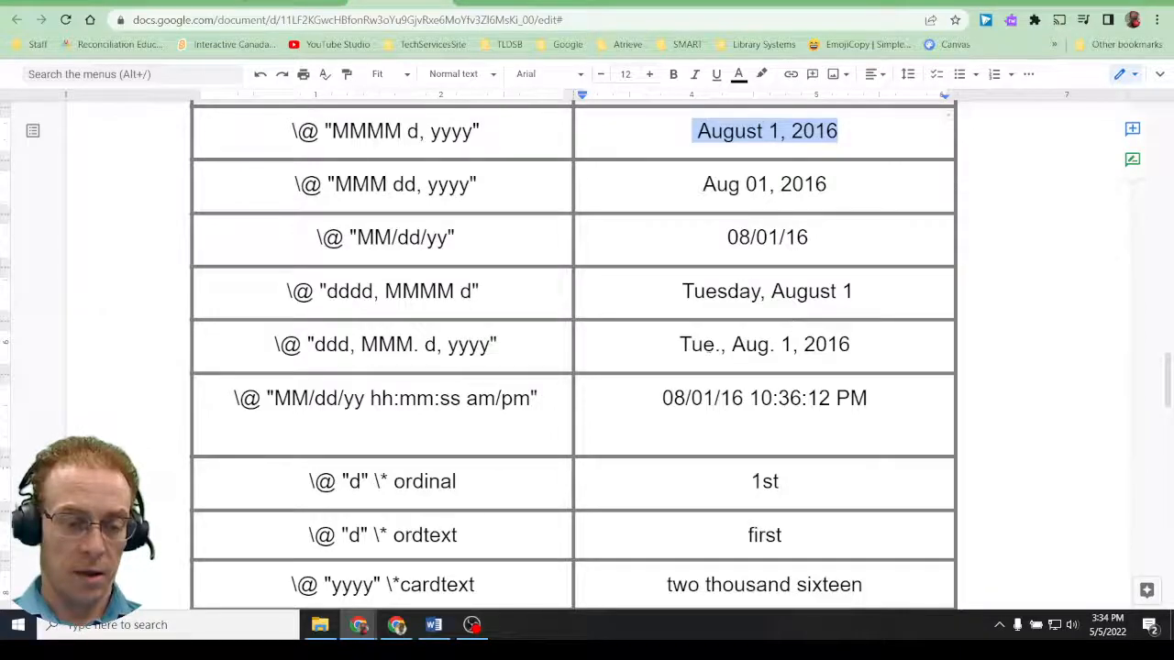
drag(679, 344, 843, 345)
click(752, 345)
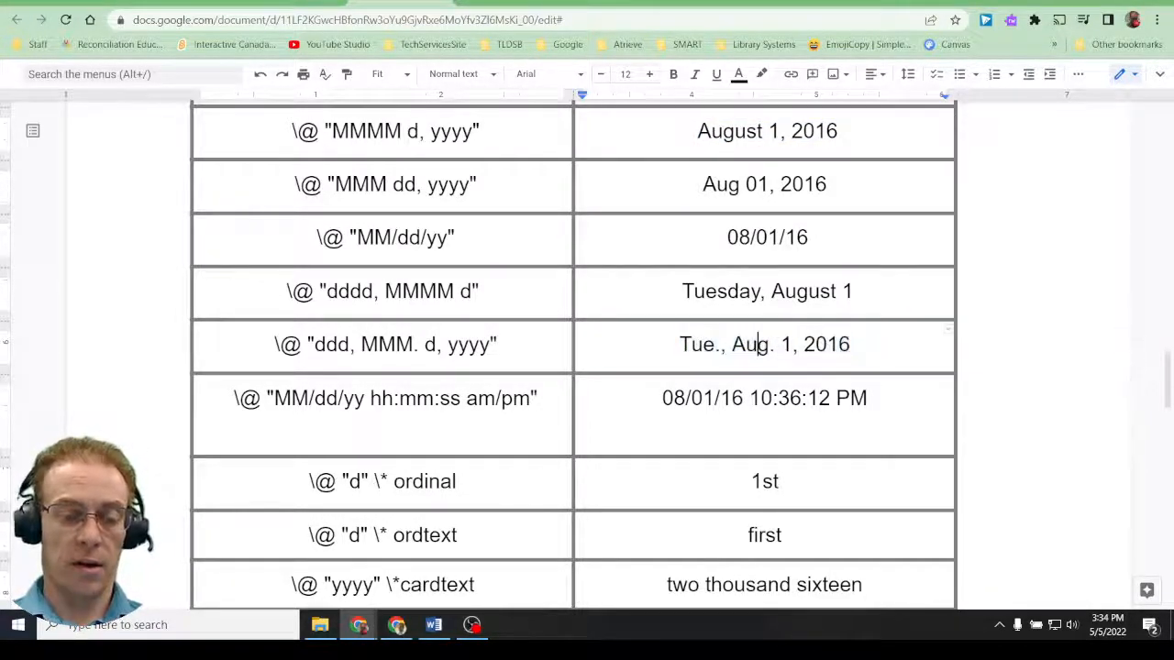
- Copy the date-time switch \@ "ddd, MMM. d, yyyy" from the table of examples
double_click(727, 291)
click(727, 290)
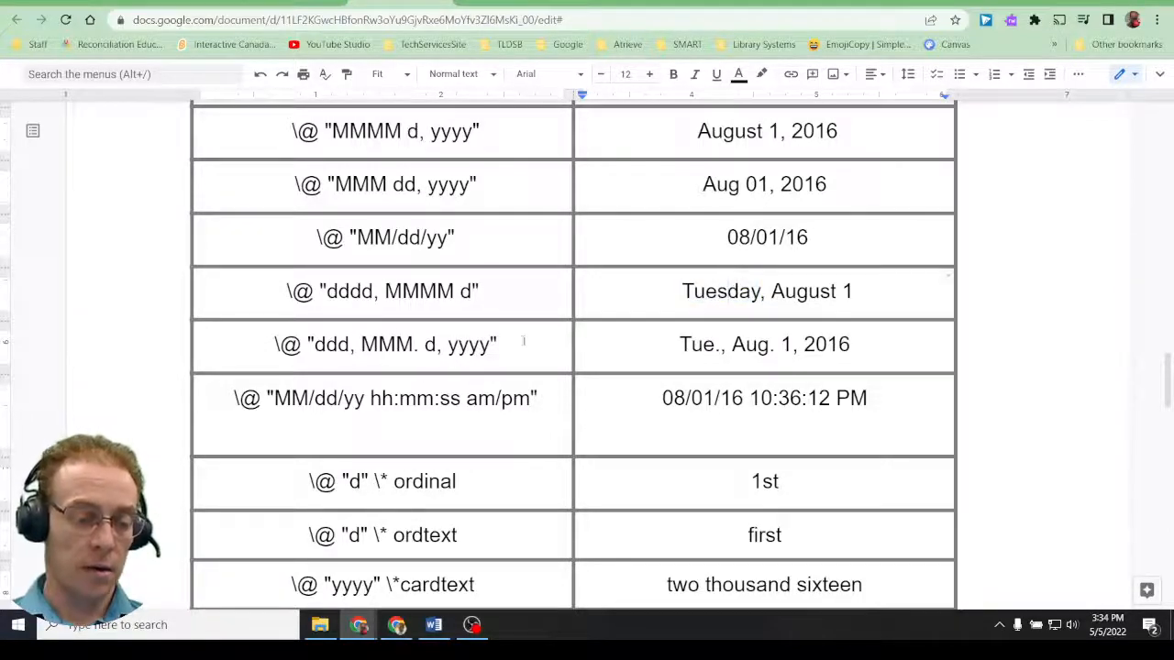
drag(500, 344, 275, 345)
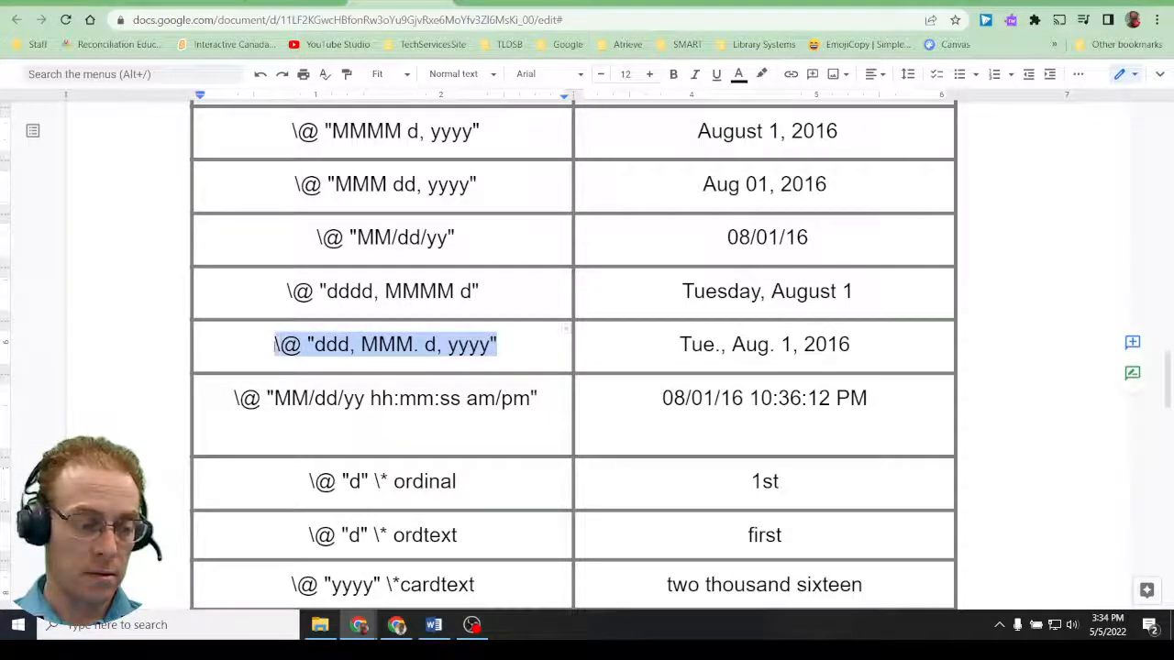
right_click(342, 345)
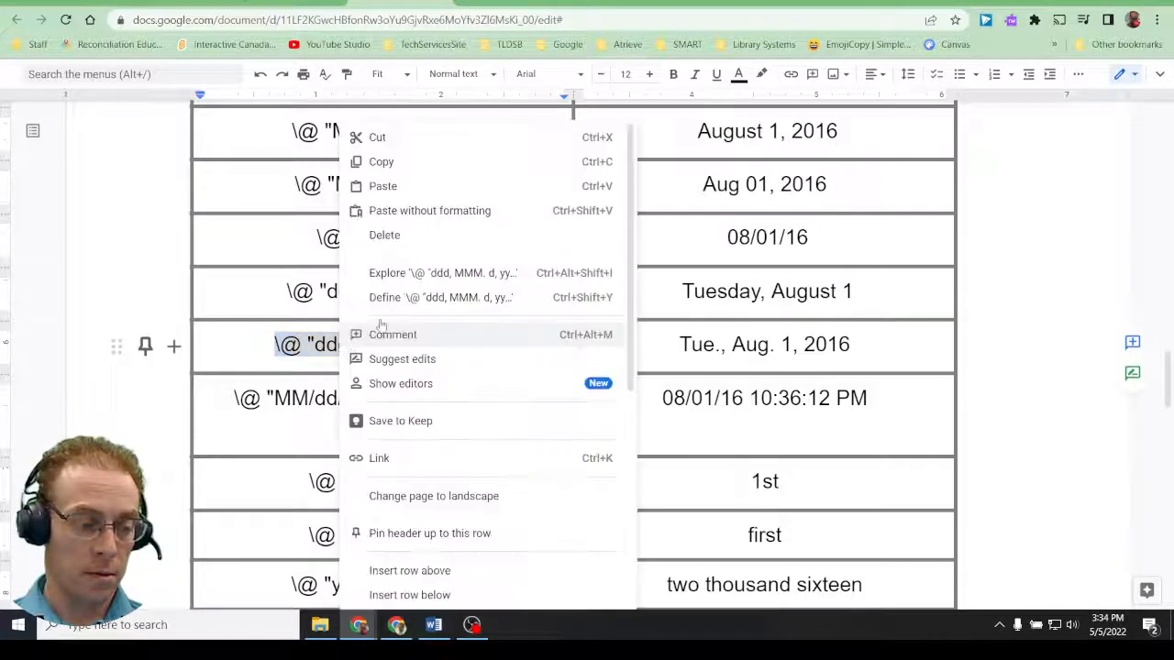
click(381, 162)
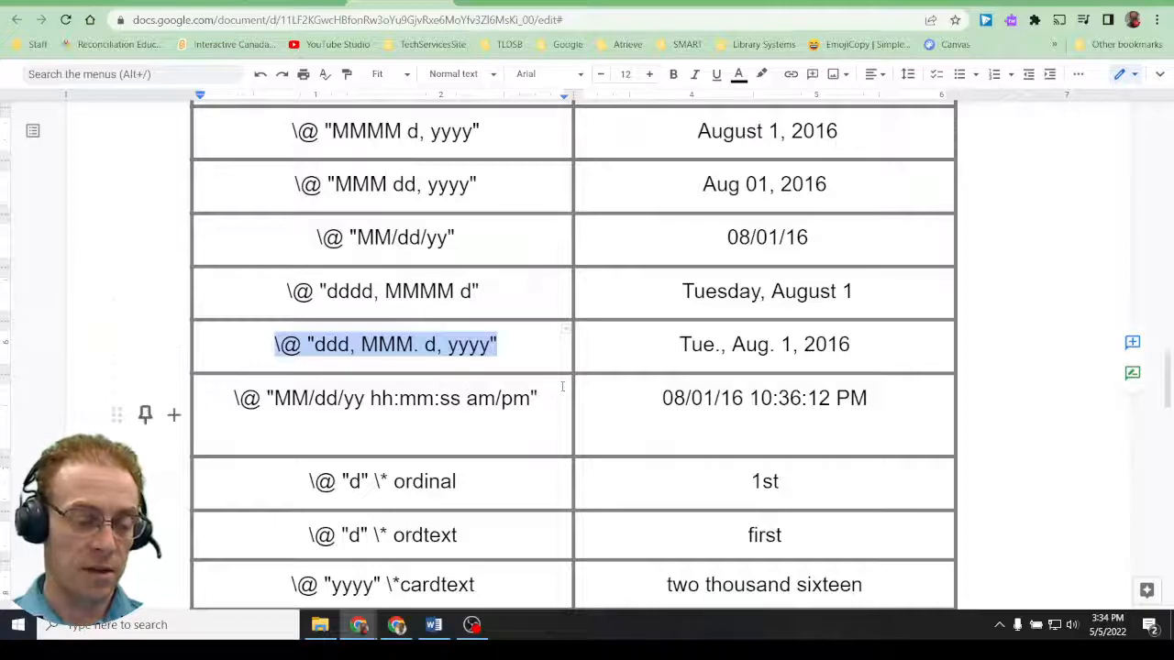
- Switch to Word and paste the copied switch \@ "ddd, MMM. d, yyyy" after Timestamp in the MERGEFIELD code
click(434, 625)
click(550, 173)
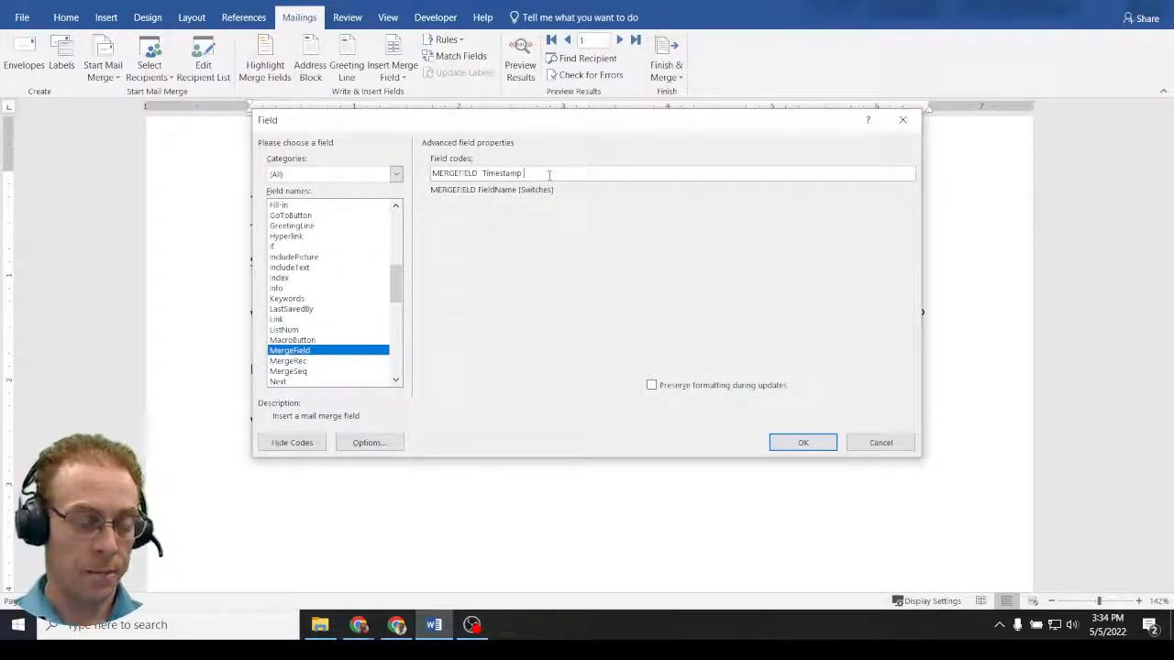
key(ctrl+v)
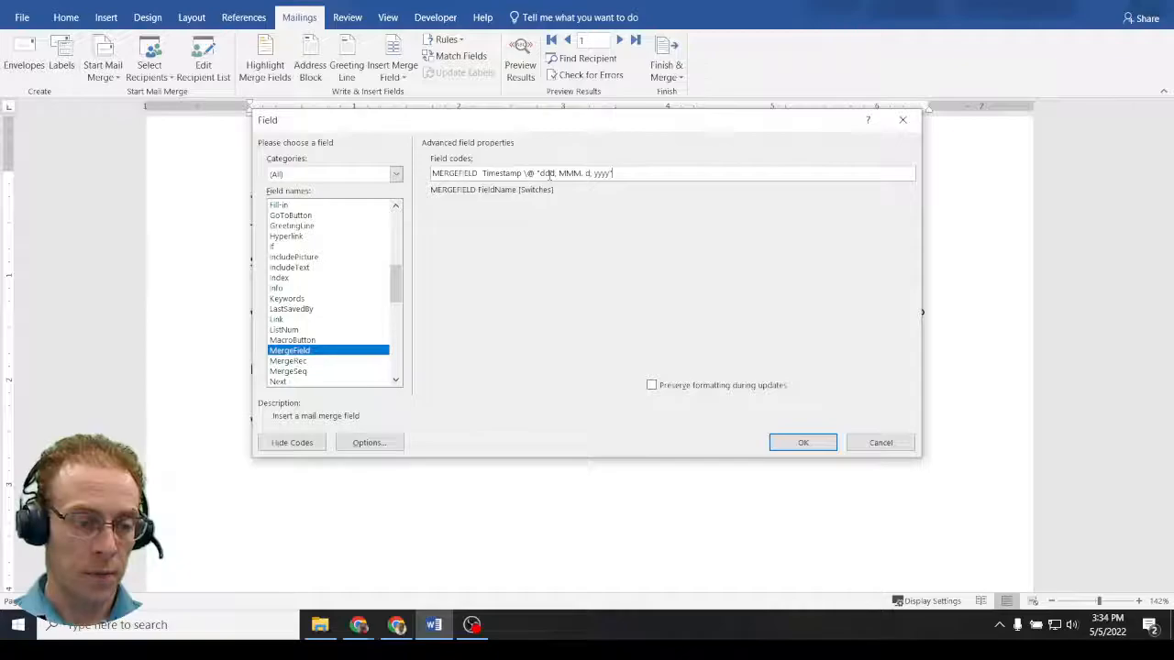
- Check the full weekday code in the Chrome table, change ddd to dddd in Word's Timestamp field code, and apply the field
key(alt+Tab)
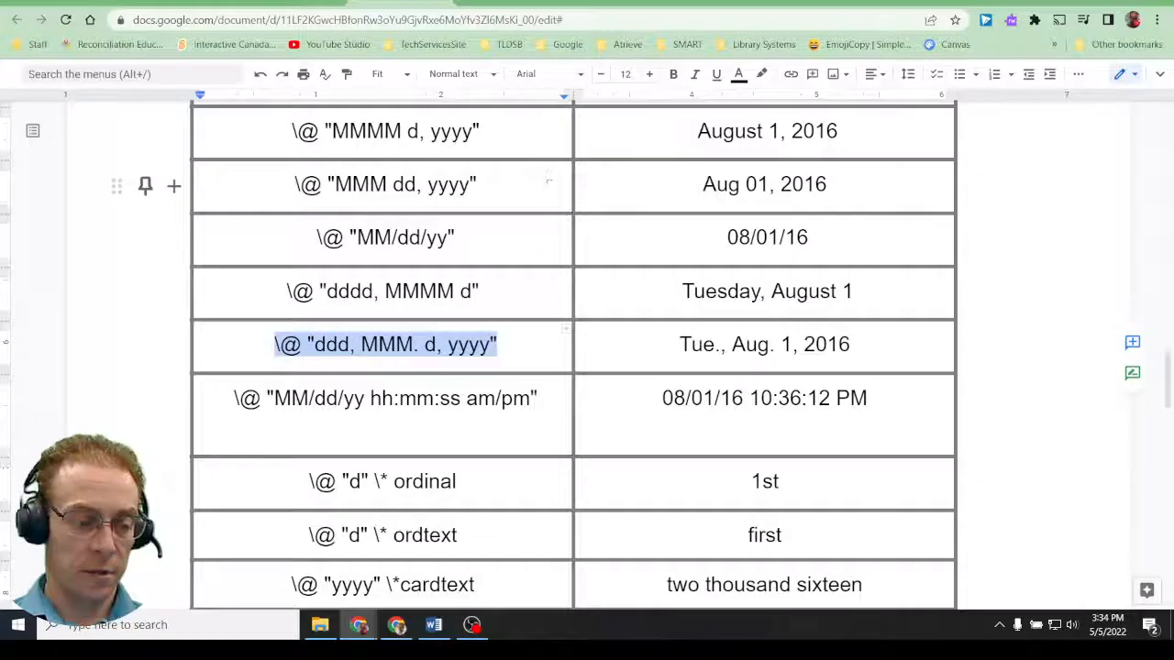
double_click(705, 290)
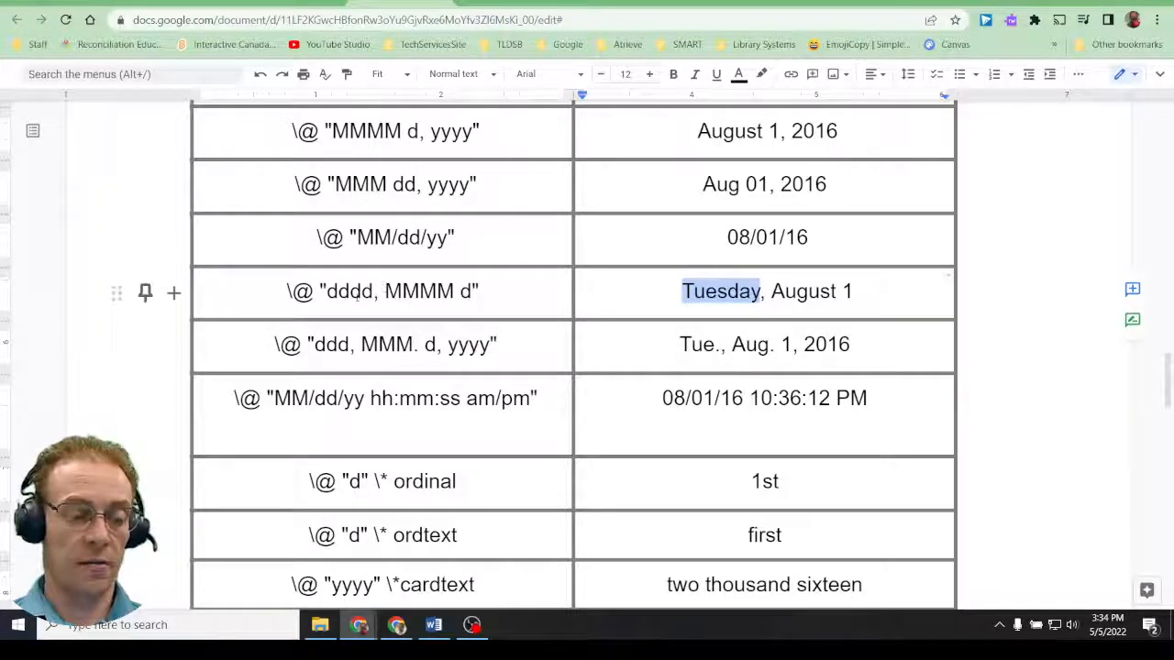
key(alt+Tab)
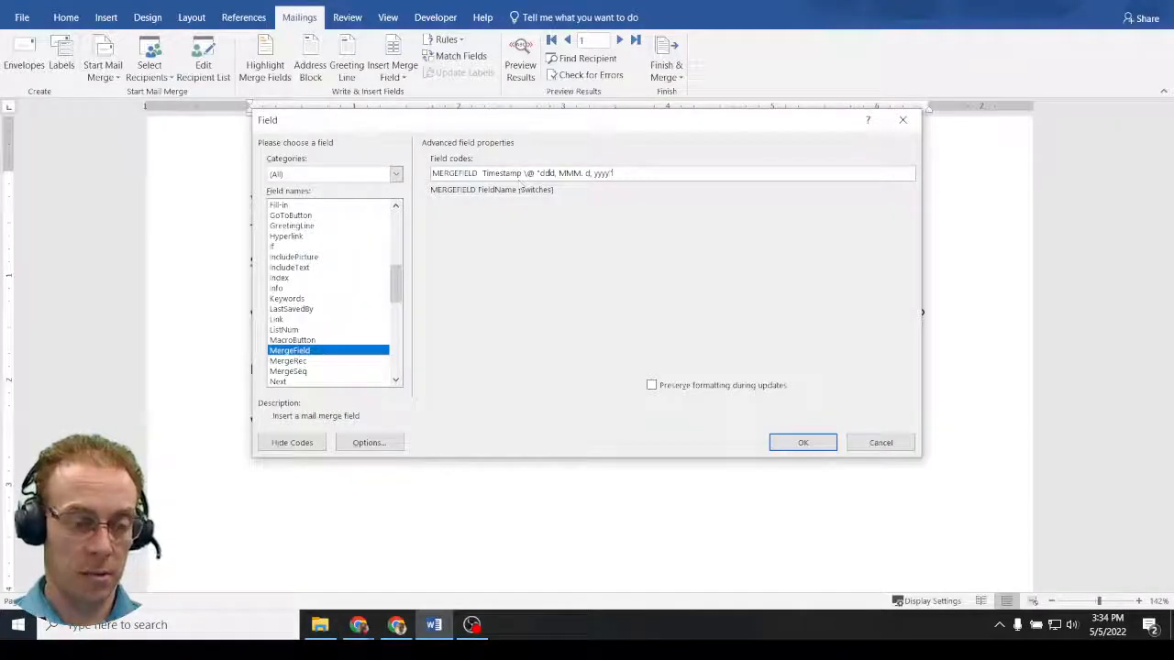
text(d)
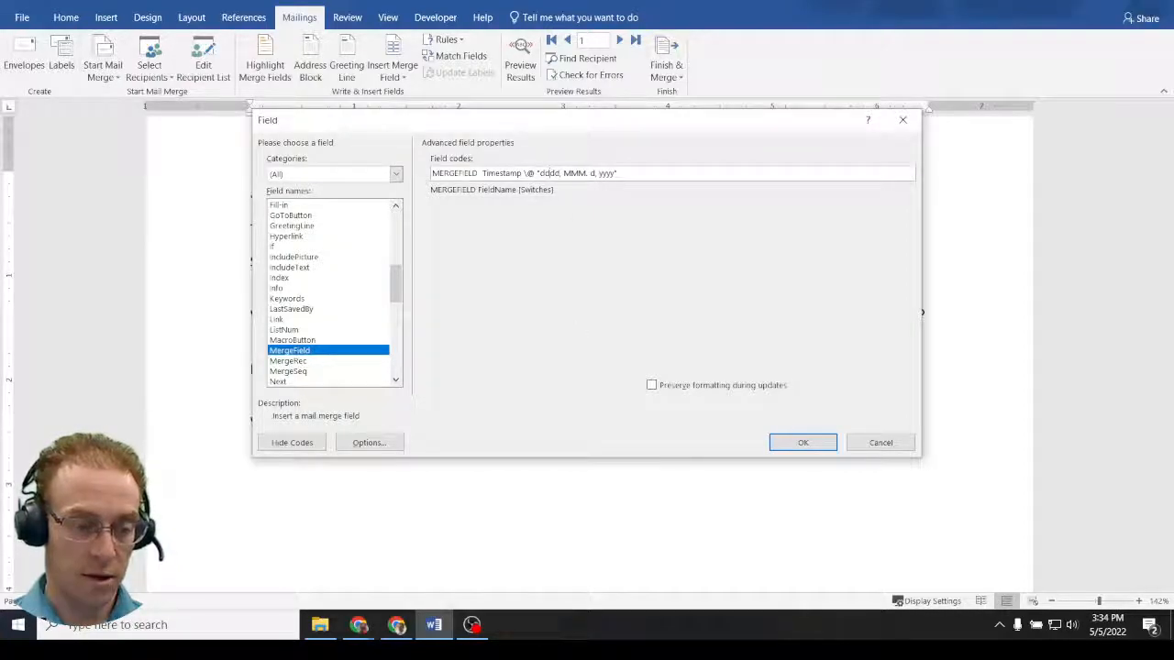
click(805, 443)
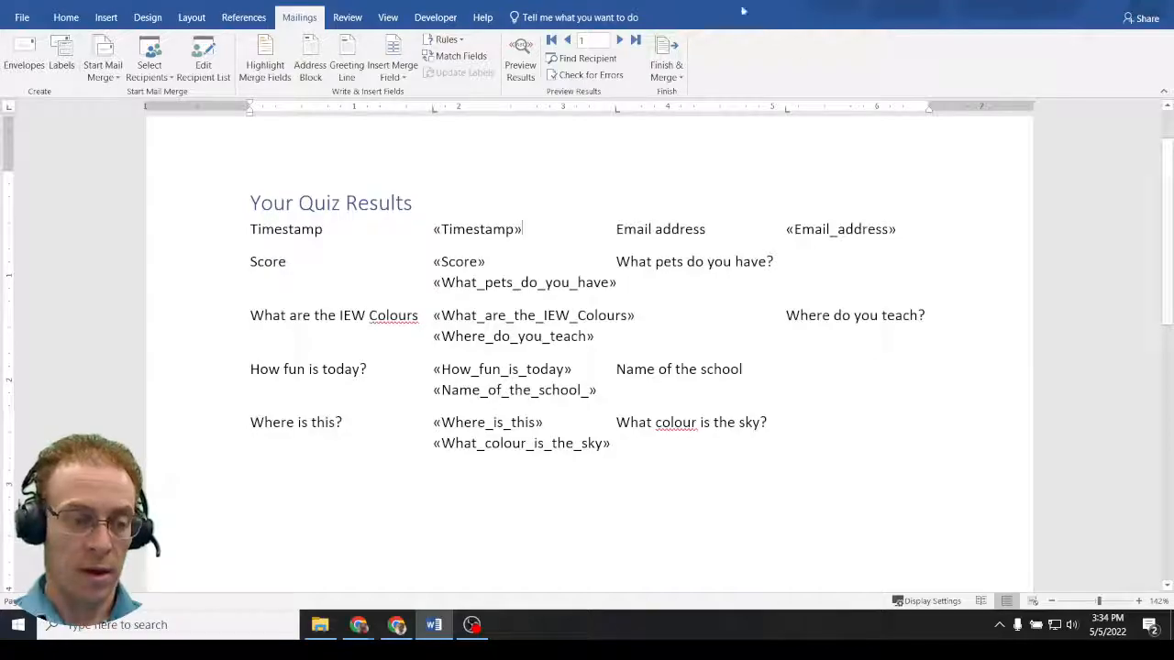